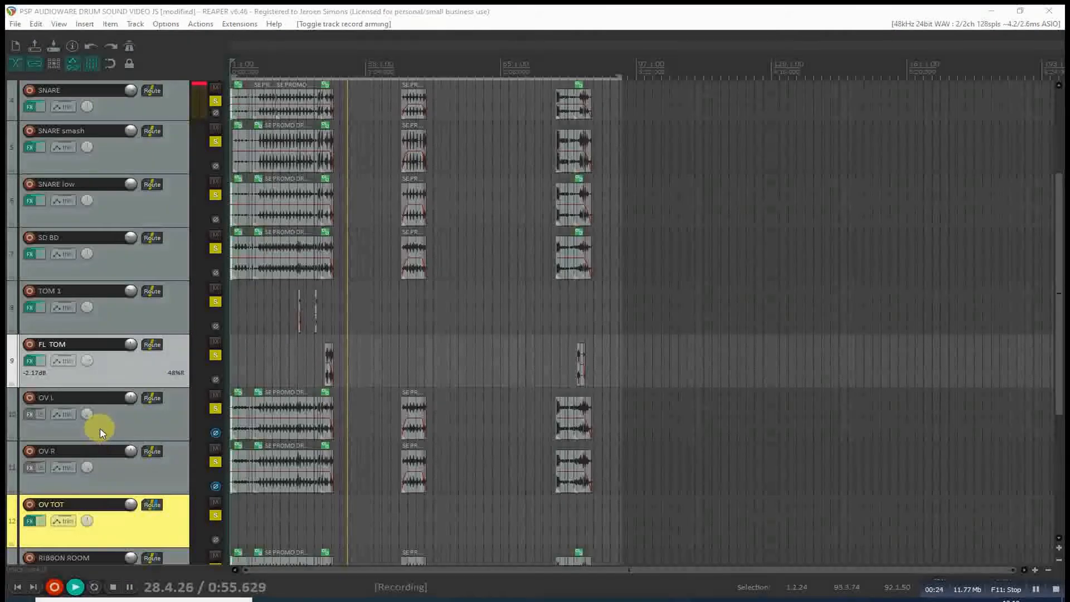
Look over the drum session's track list down to the DRUMS TOT and DRUMS NY COMP buses and back up to KICK IN.
scroll(100, 427, down, 1)
scroll(94, 459, down, 1)
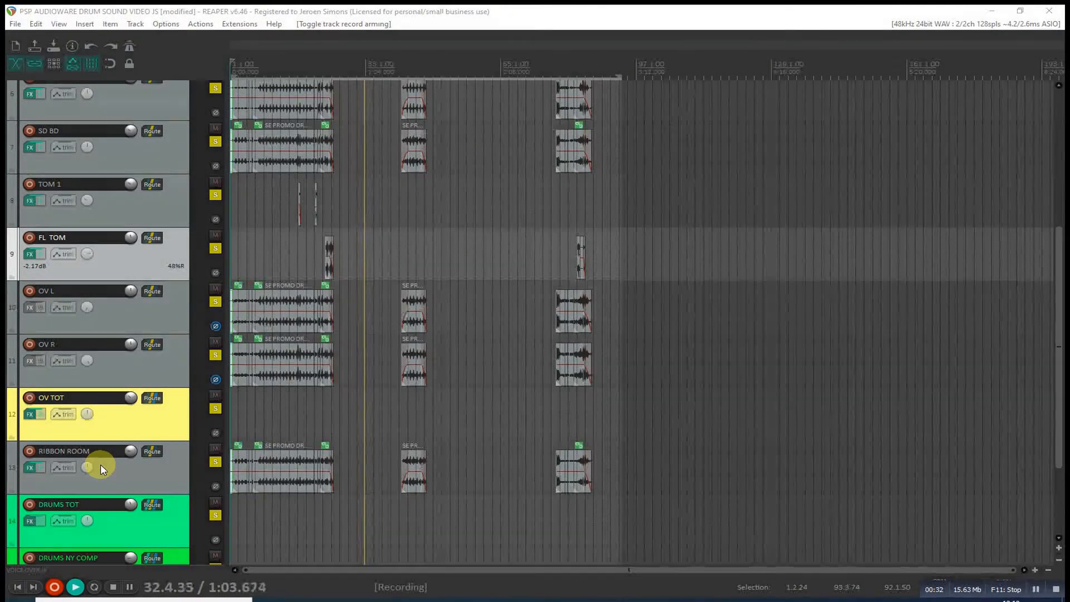
scroll(100, 463, down, 2)
scroll(101, 464, up, 3)
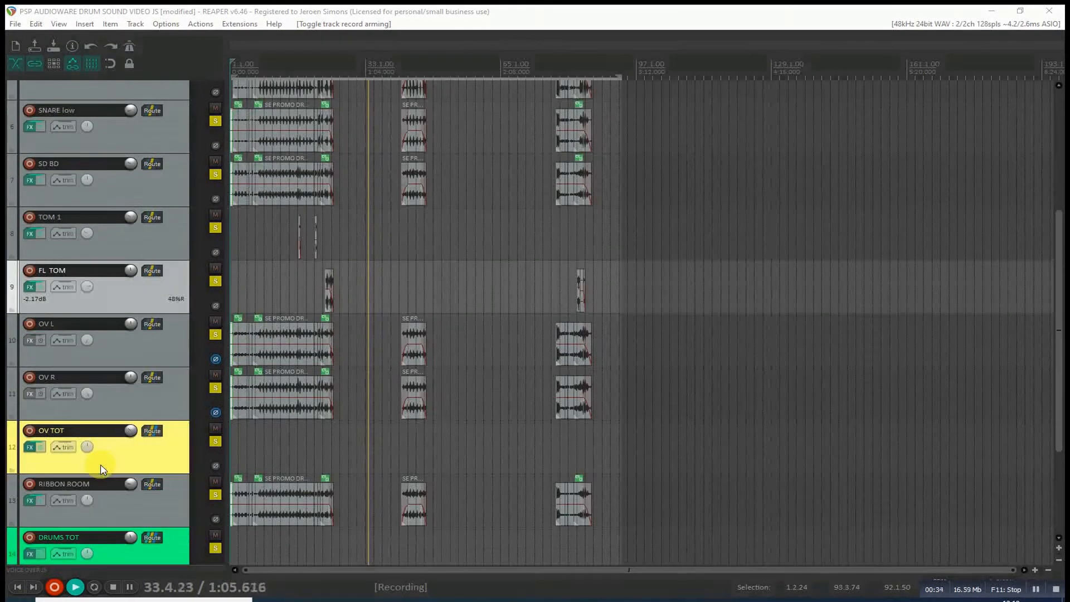
scroll(101, 466, up, 5)
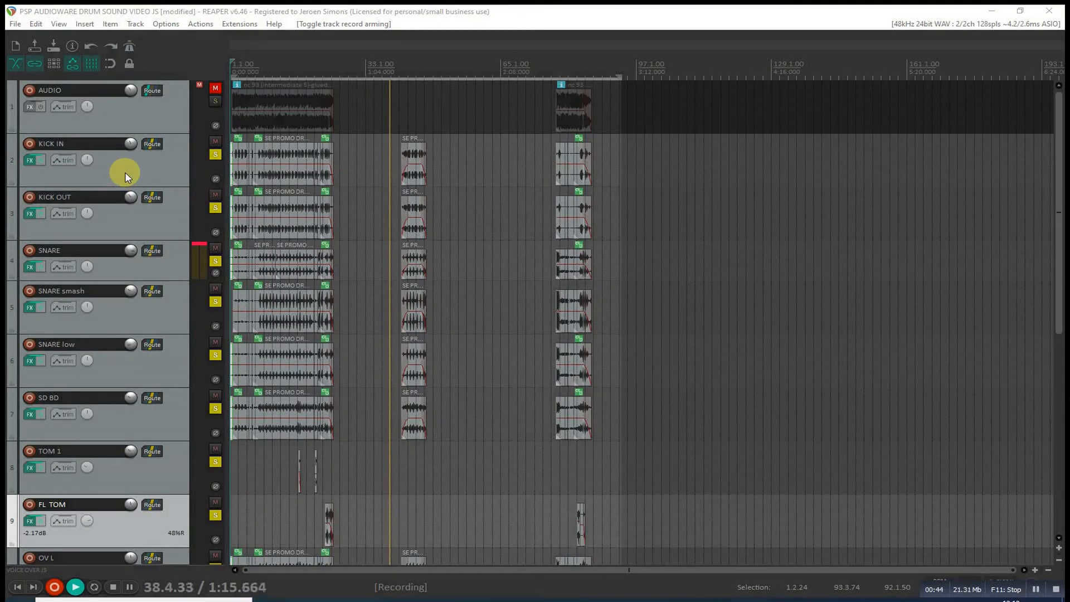
Examine the PSP McQ and PSP FETpressor settings on the KICK IN track and the FETpressor settings on KICK OUT.
click(29, 160)
click(60, 73)
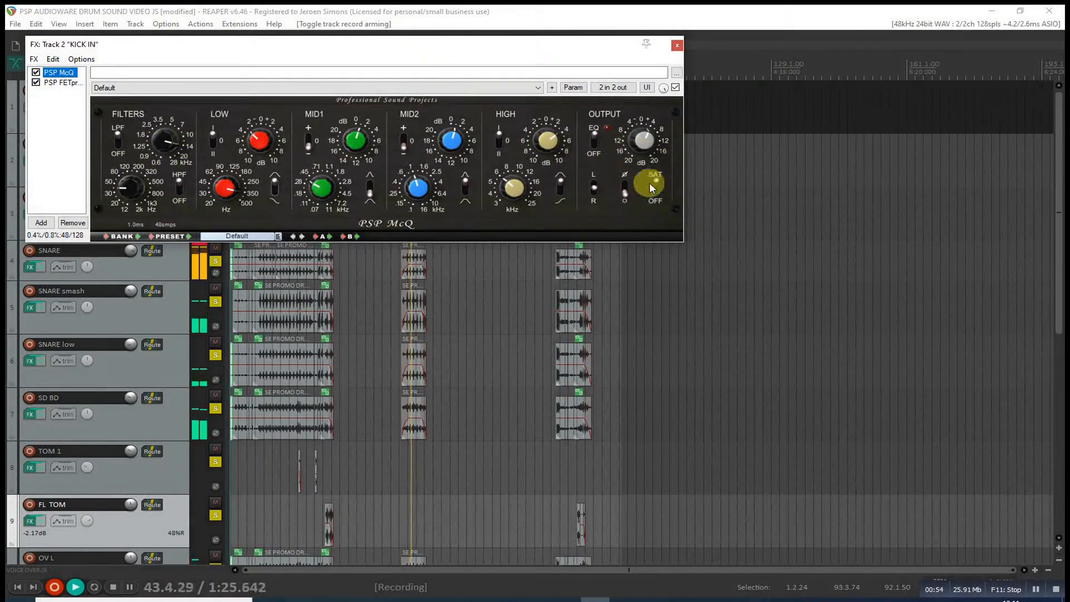
click(63, 82)
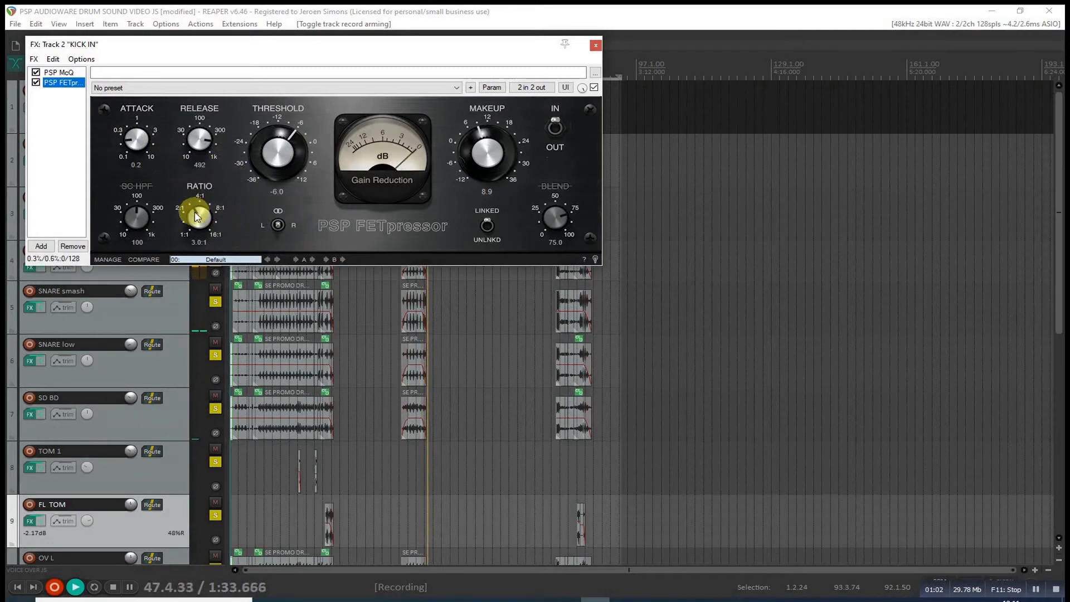
click(595, 46)
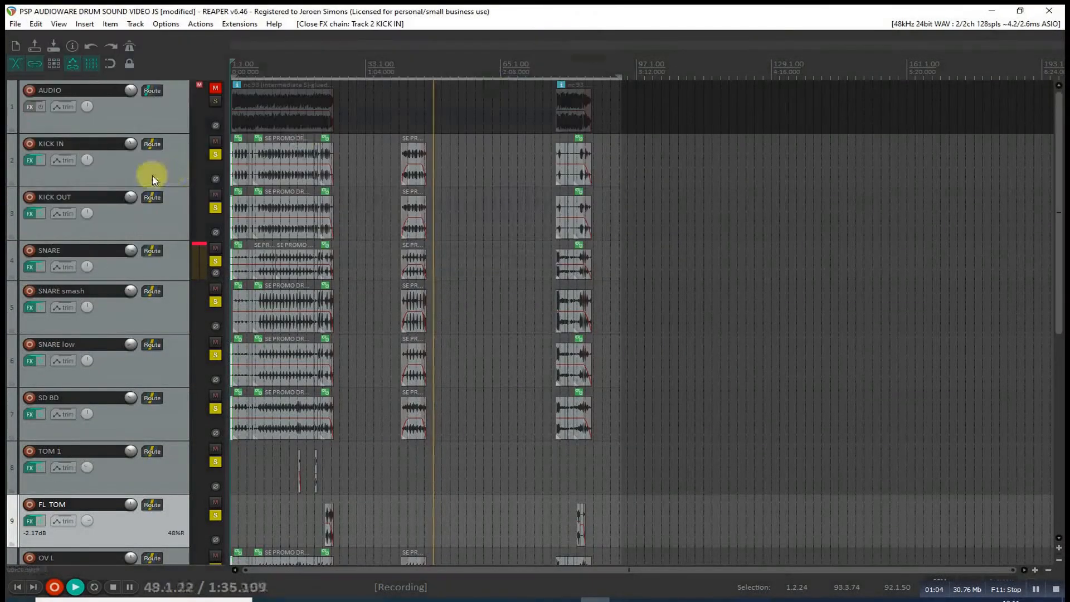
click(29, 214)
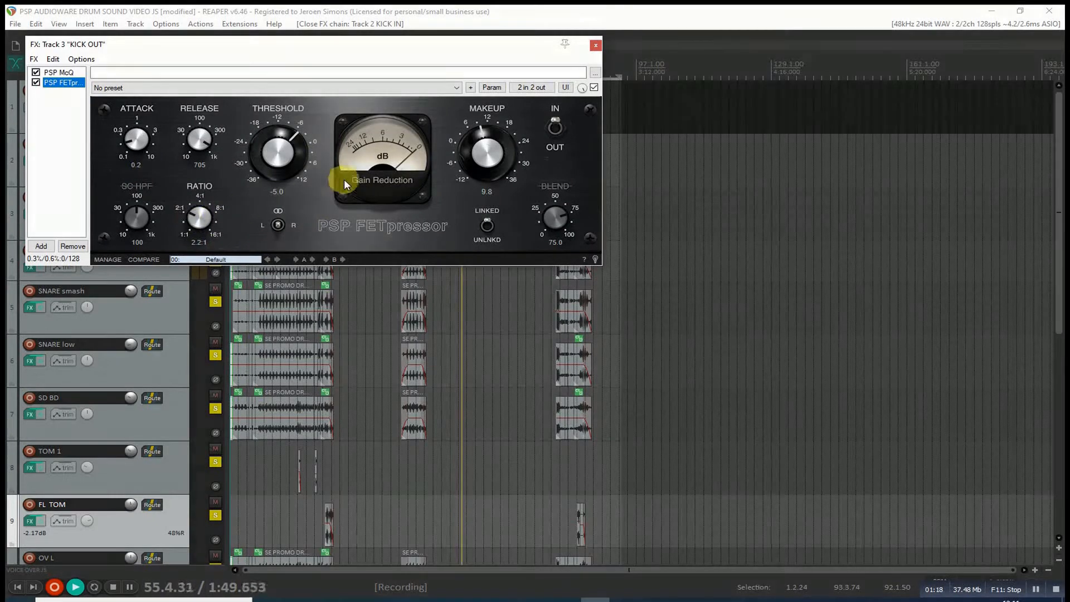
click(596, 49)
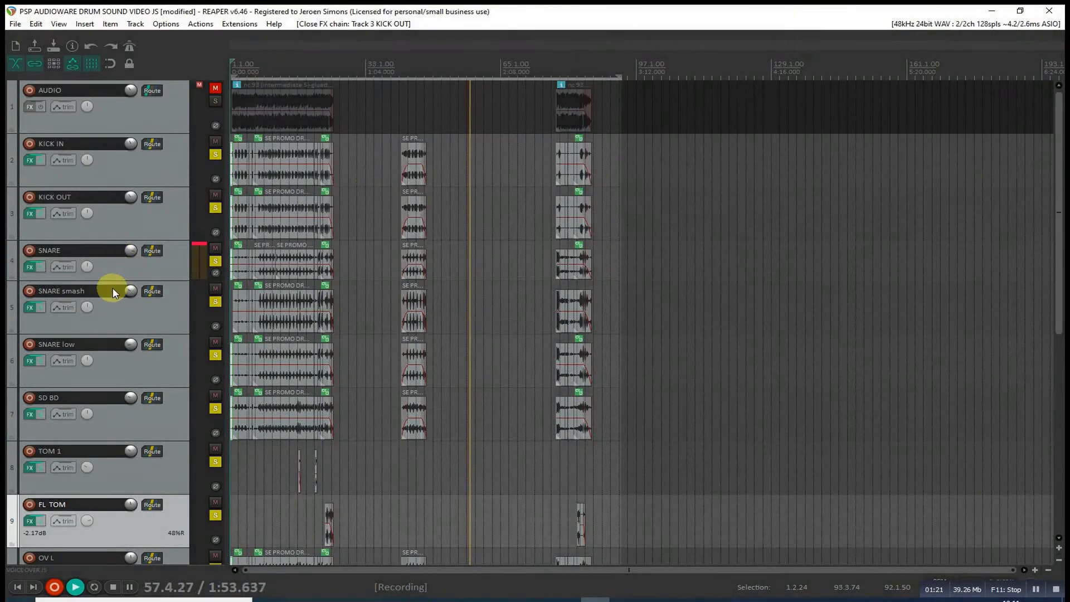
Examine the PSP InfiniStrip and PSP EasyVerb settings in the SNARE track's effects chain, and close the chain.
click(101, 269)
click(27, 268)
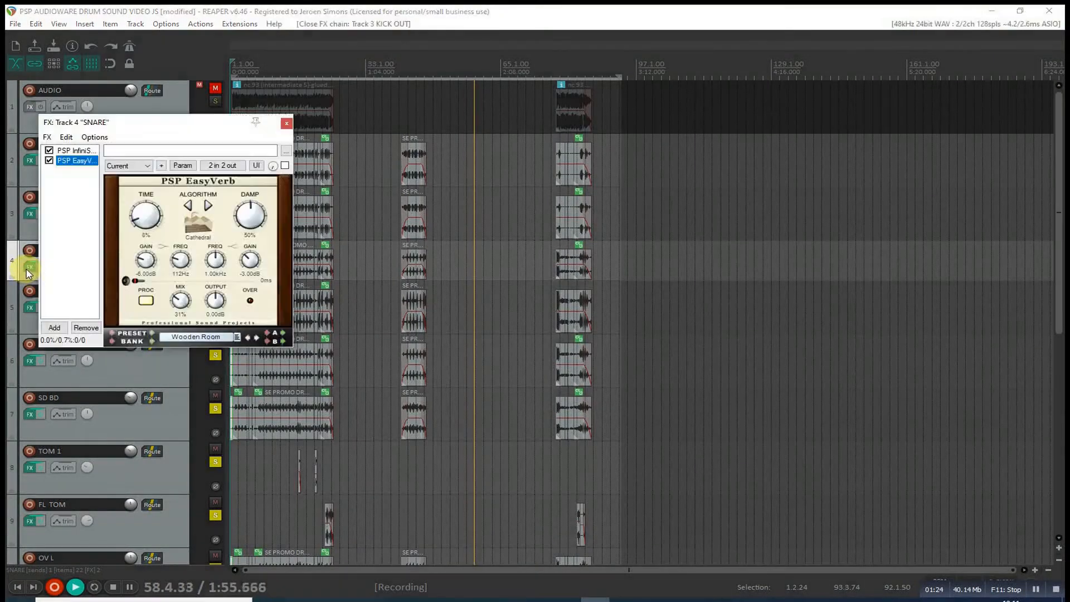
click(77, 151)
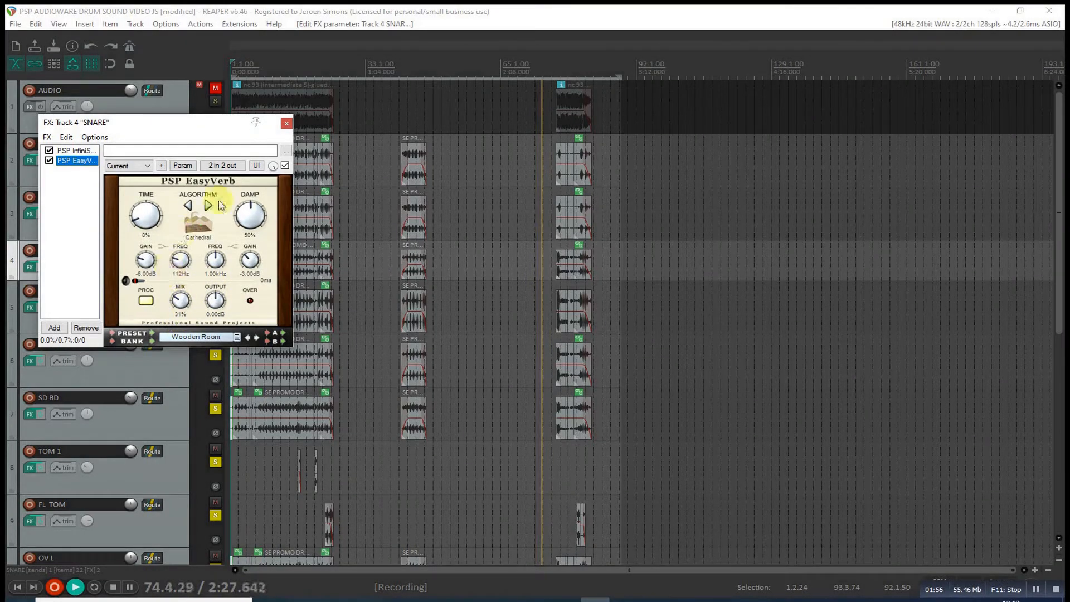
click(286, 128)
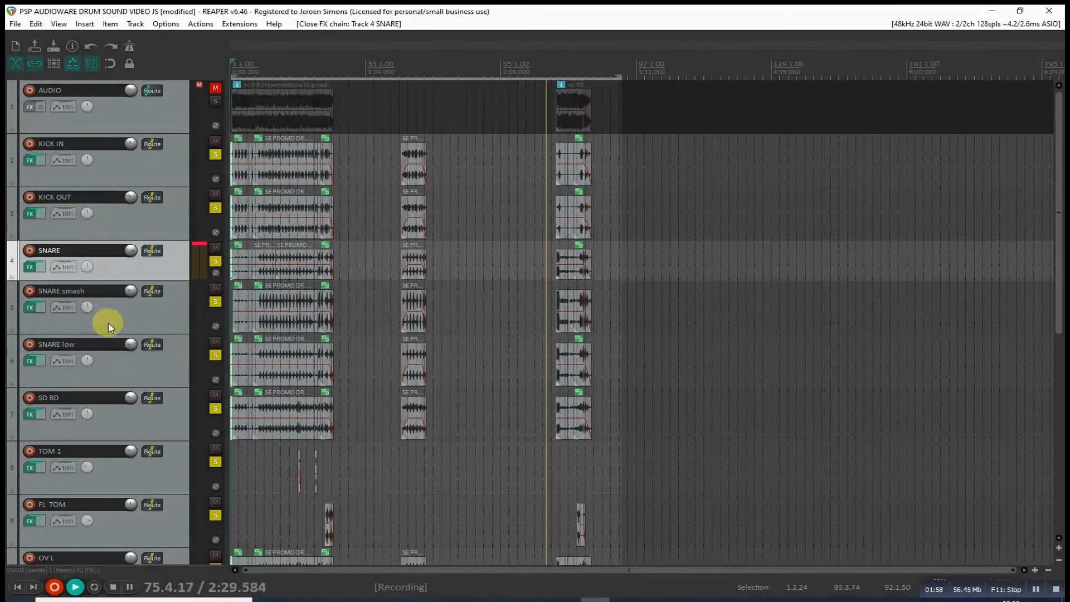
Examine both PSP FETpressor compressors and the PSP McQ equalizer on the SNARE smash track, and close its effects chain.
click(77, 306)
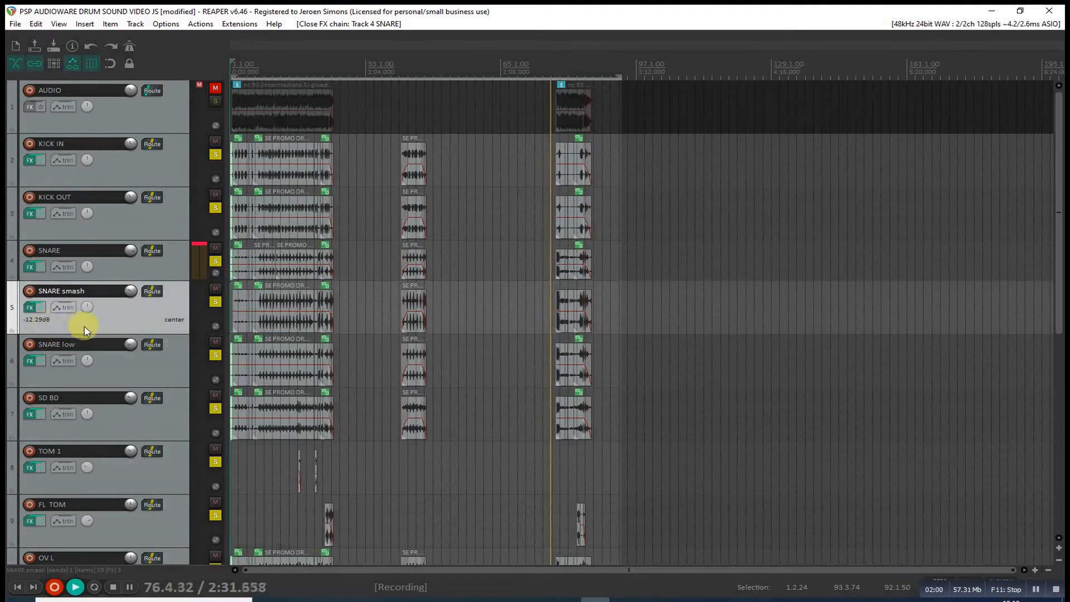
click(31, 307)
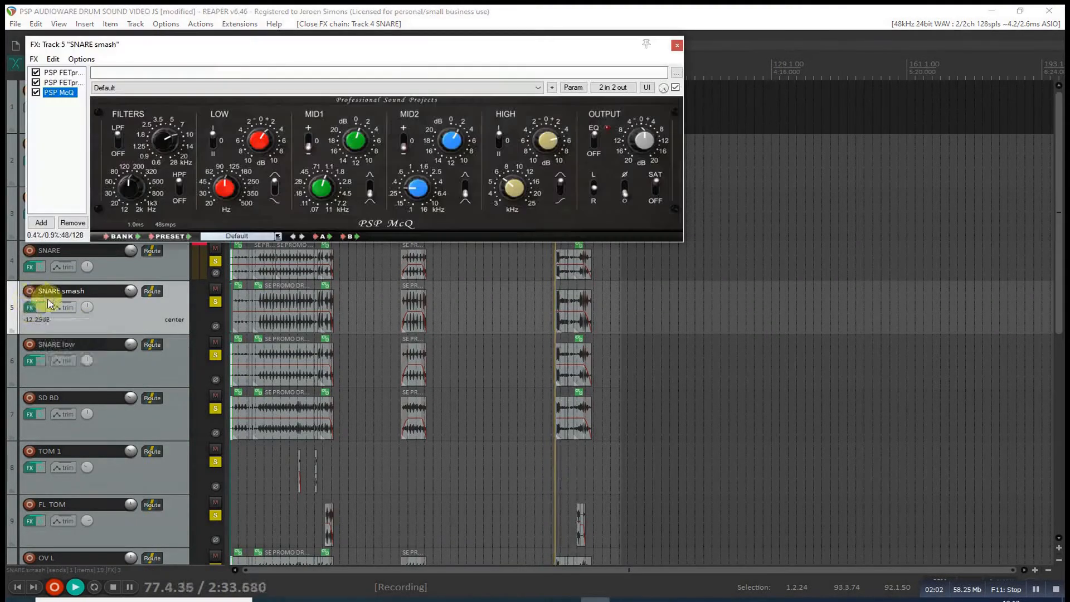
click(62, 73)
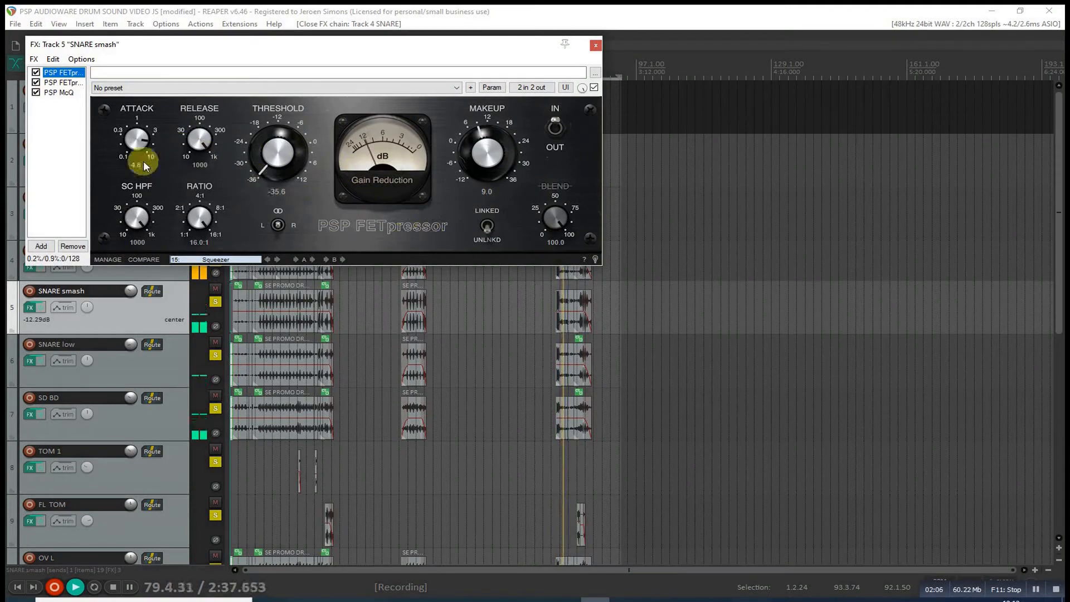
click(56, 82)
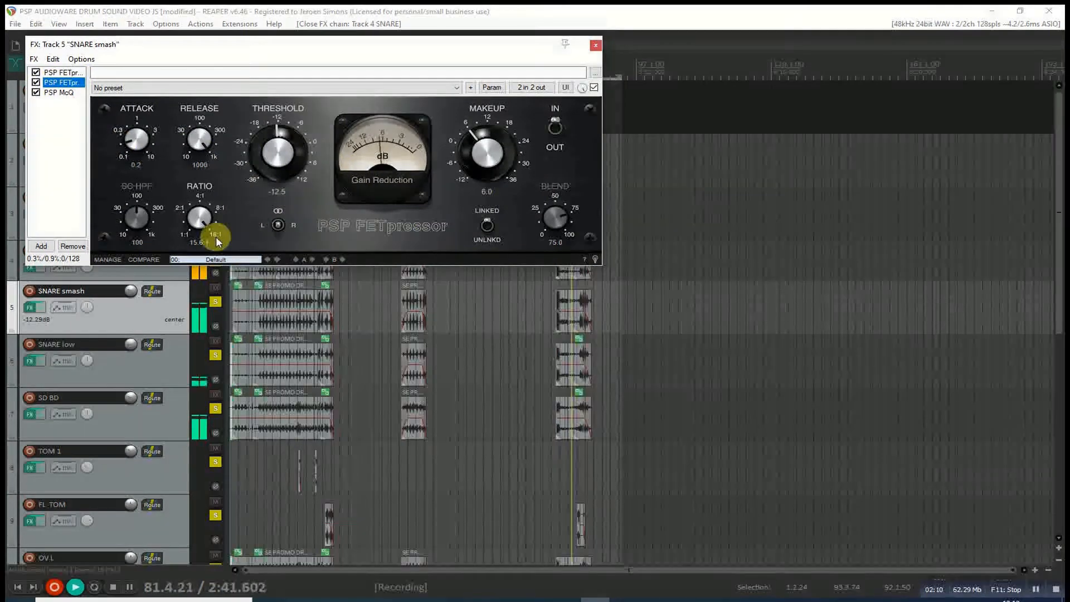
click(61, 94)
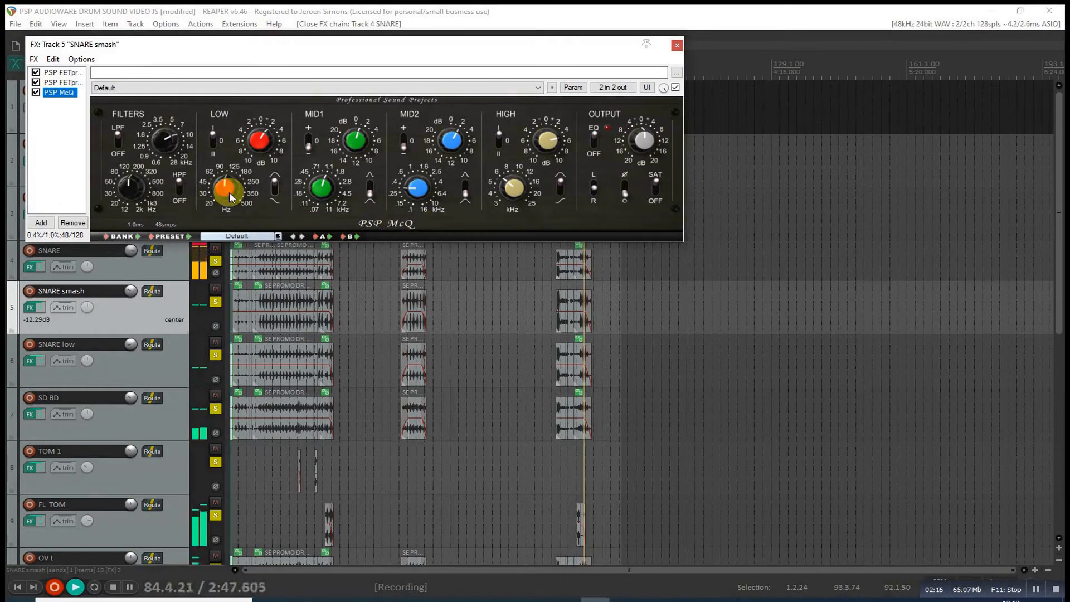
click(678, 45)
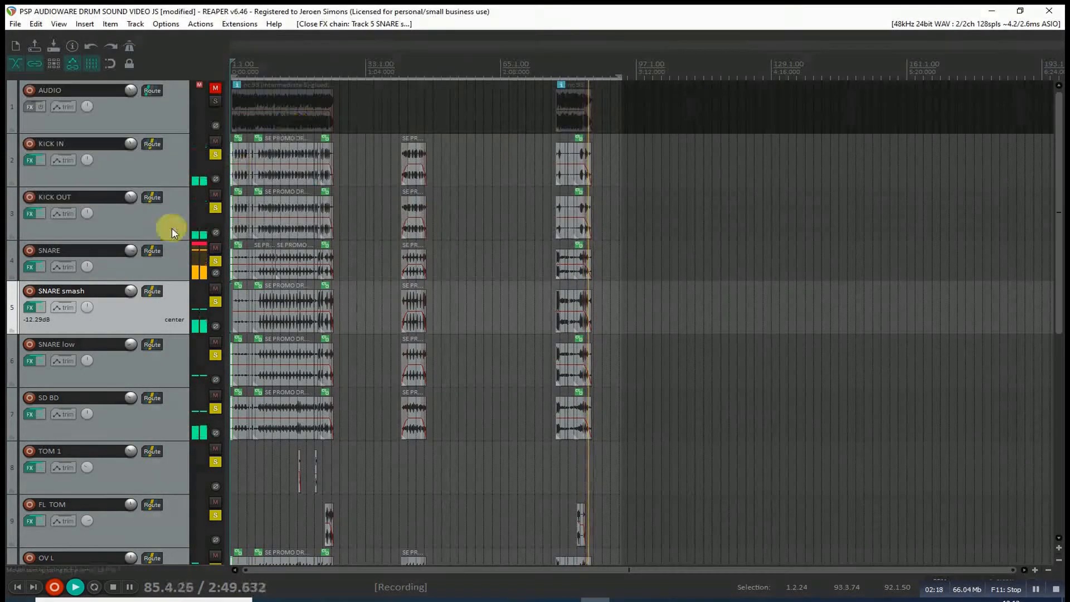
Examine the PSP HertzRider 2 and PSP McQ settings on the SNARE low track, and close its effects chain.
click(106, 373)
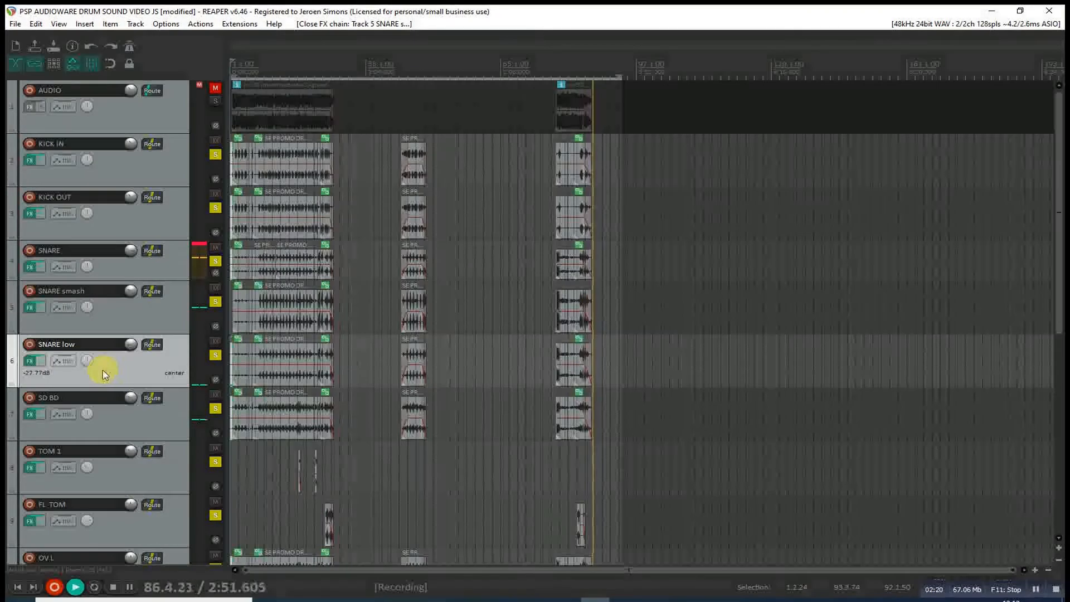
click(33, 360)
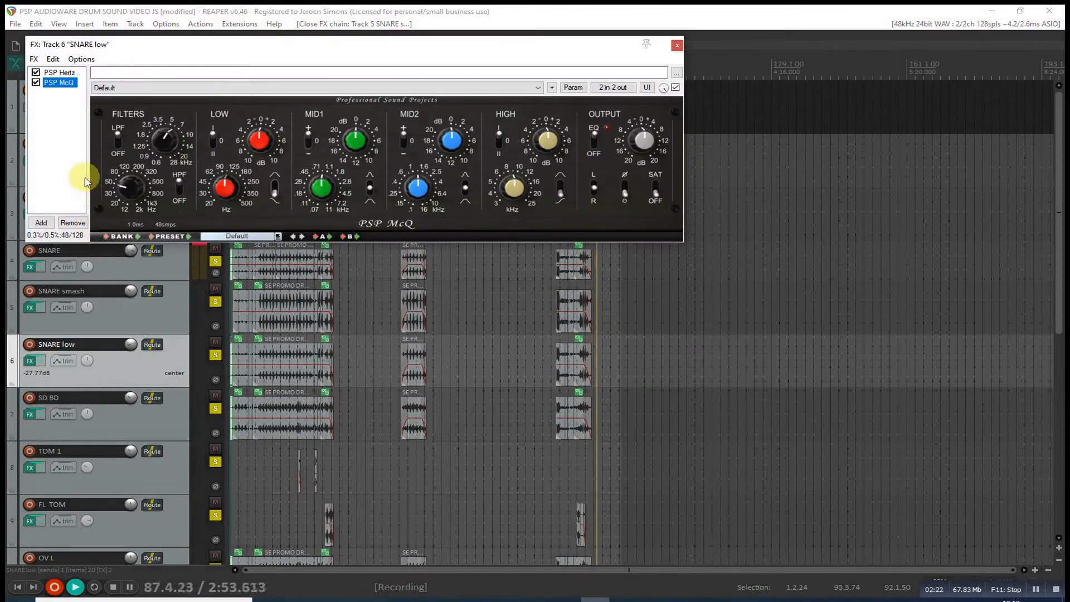
click(50, 73)
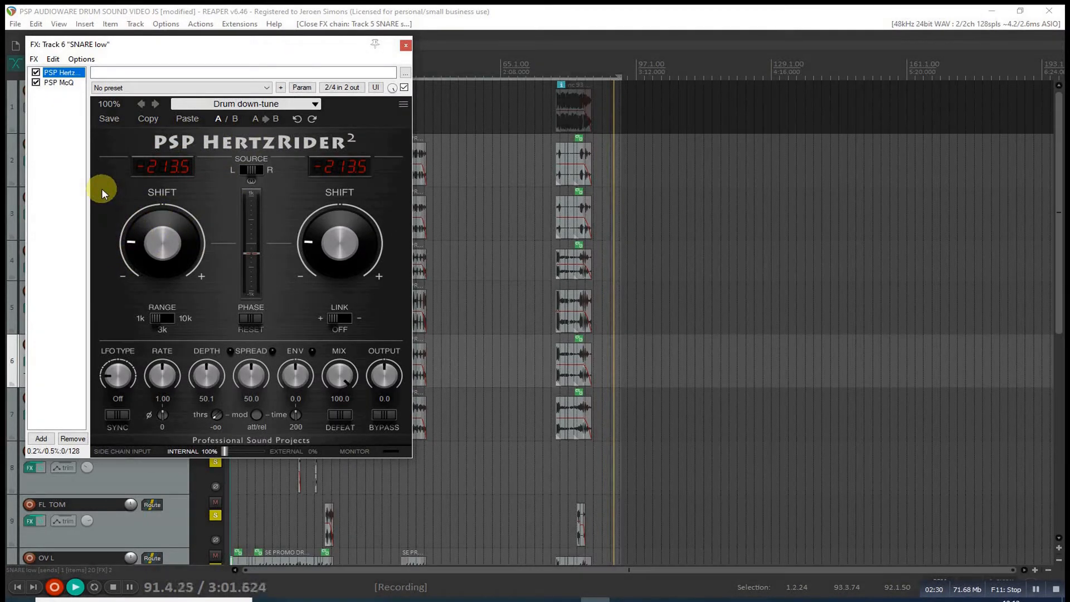
click(60, 83)
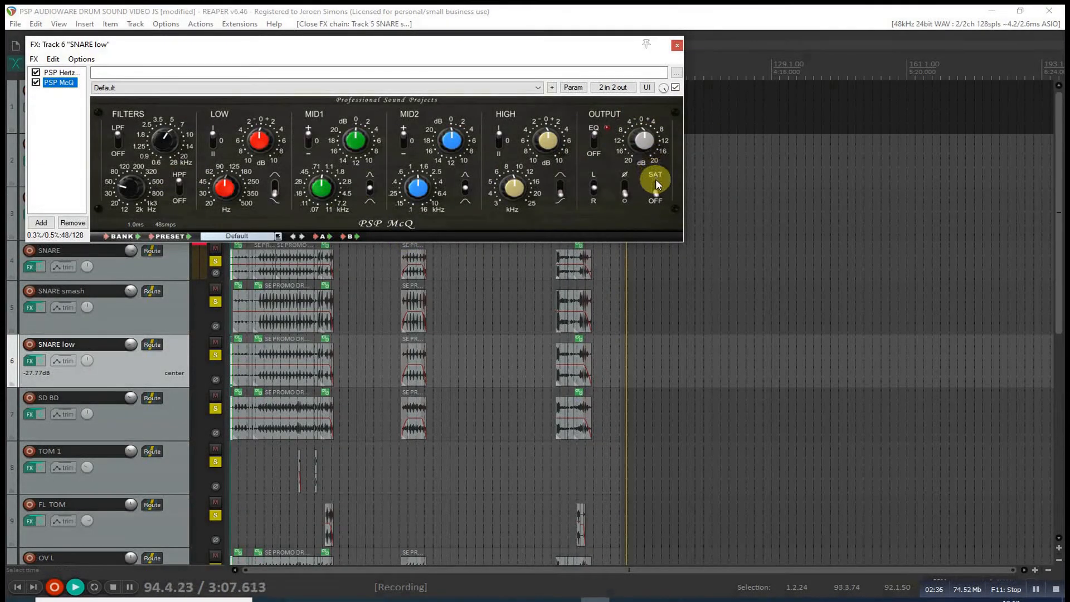
click(678, 45)
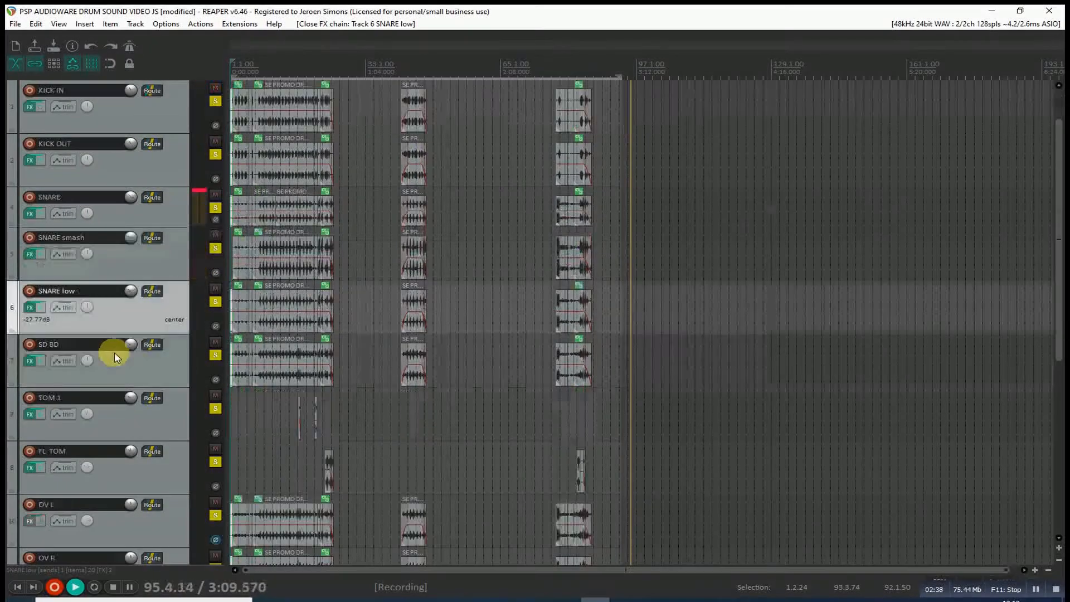
Examine the PSP oldTimer, PSP McQ and PSP 2445 reverb settings on the SD BD track, and close its effects chain.
click(87, 376)
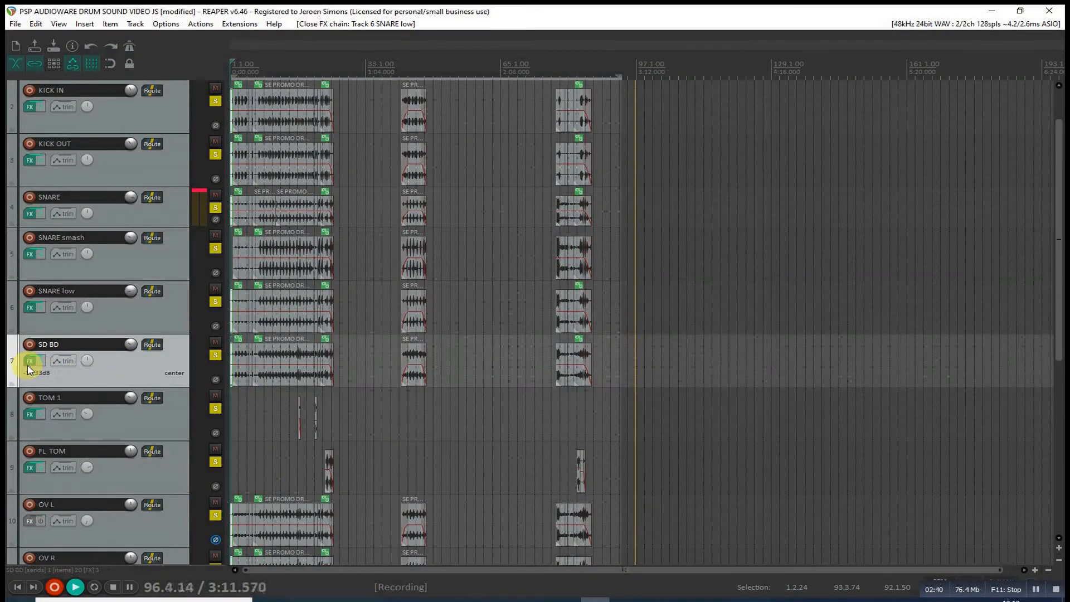
click(29, 363)
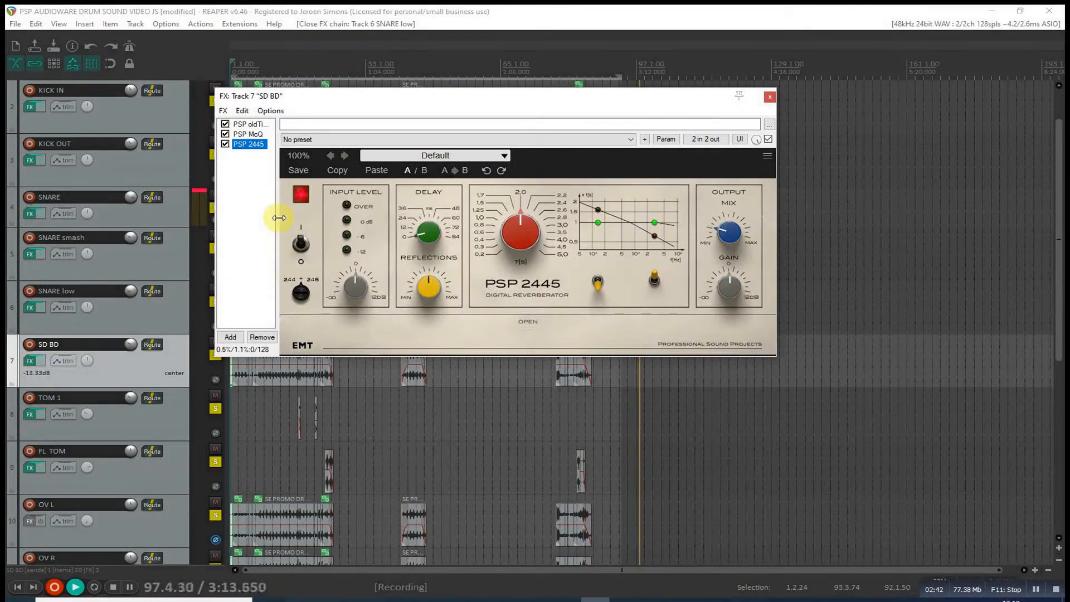
click(250, 124)
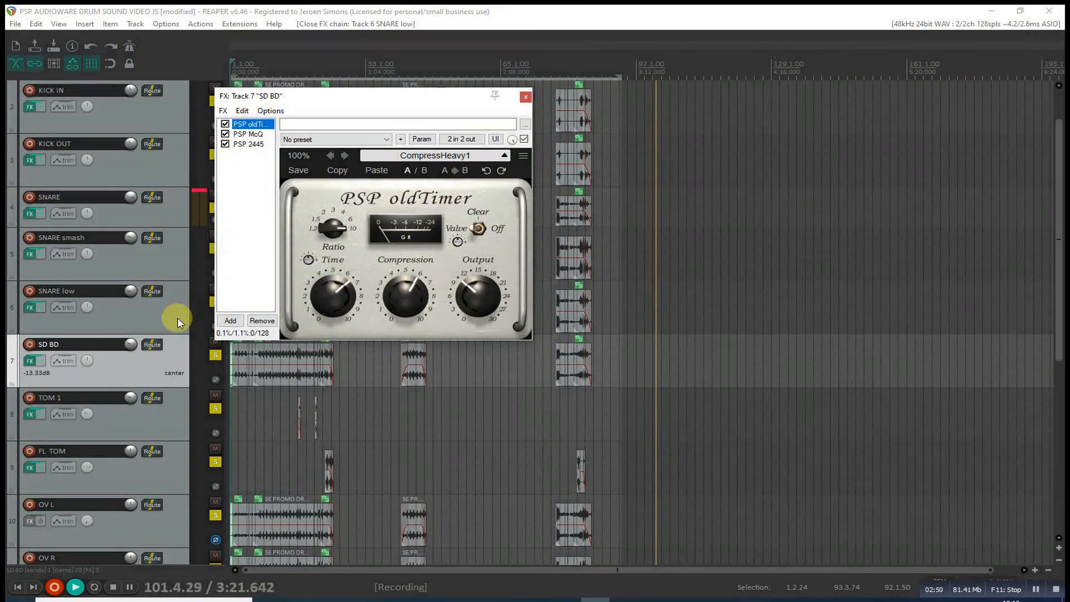
click(248, 134)
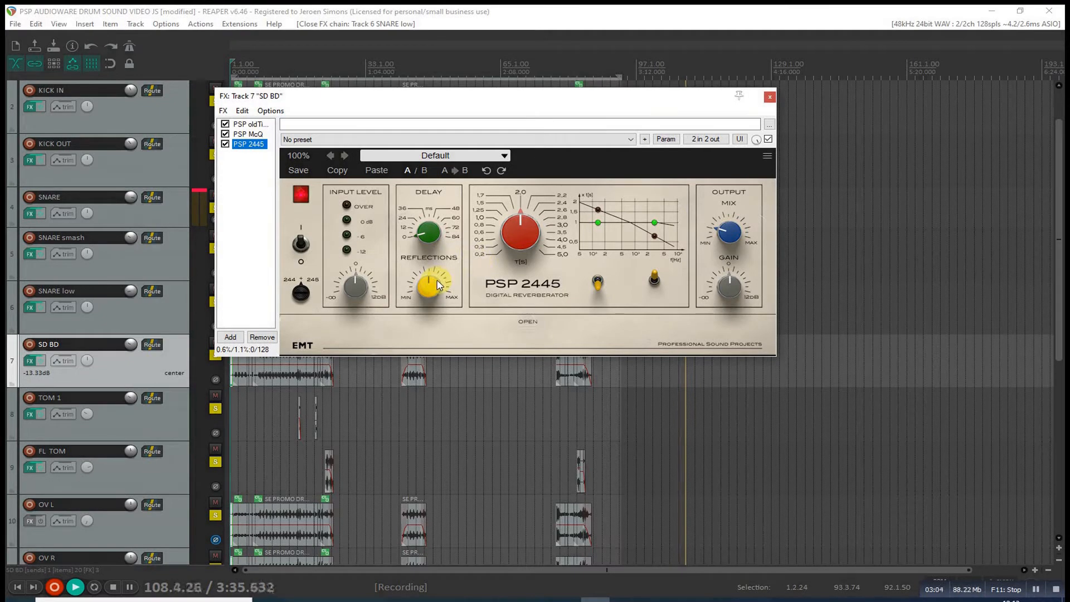
click(771, 99)
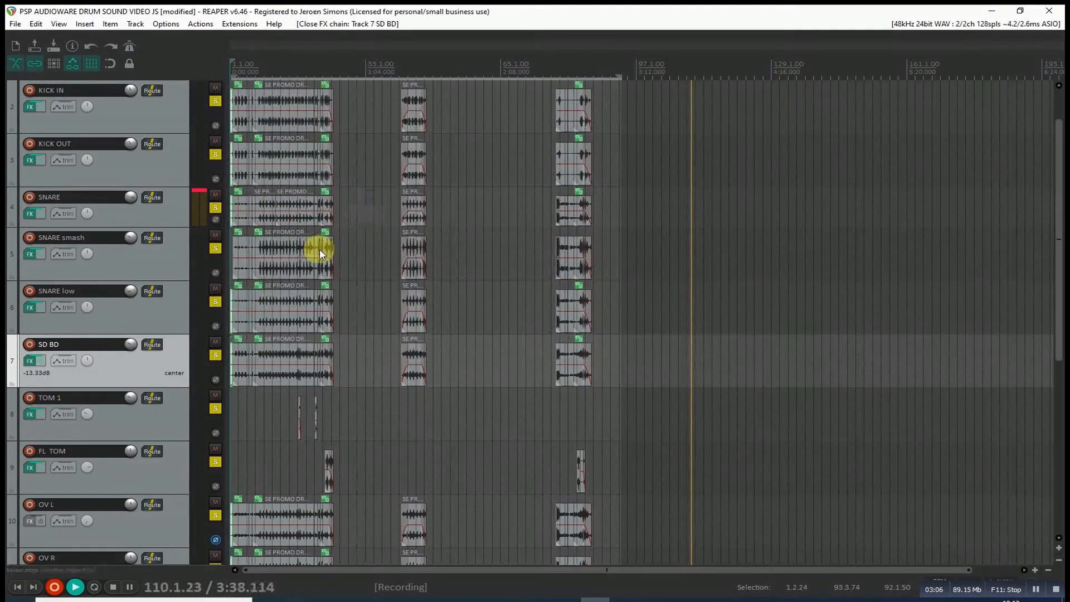
Examine the PSP RetroQ and PSP FETpressor settings on the TOM 1 track, and close its effects chain.
click(31, 416)
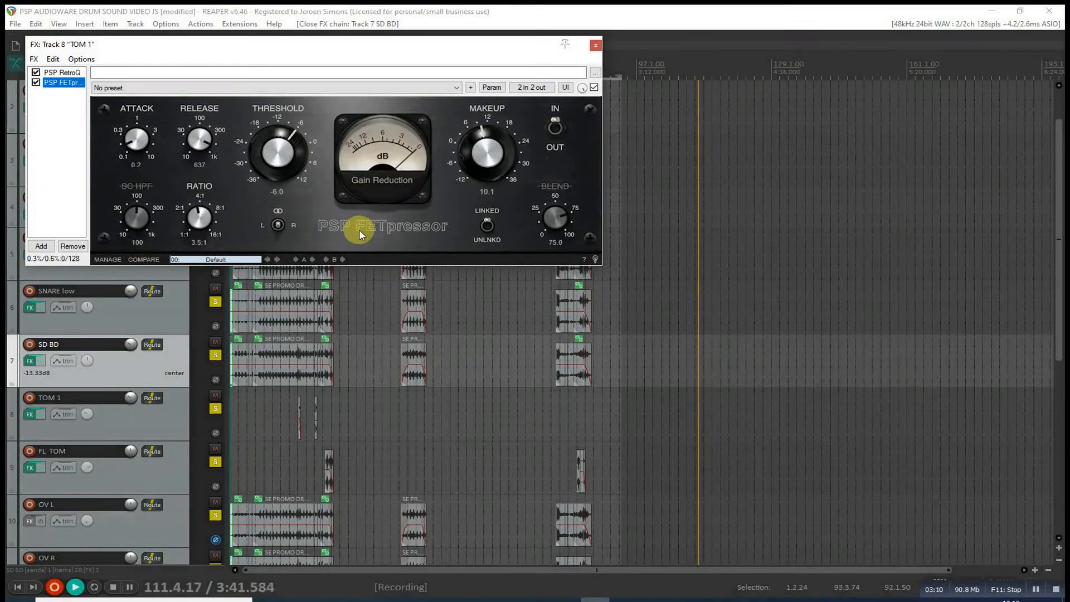
click(62, 73)
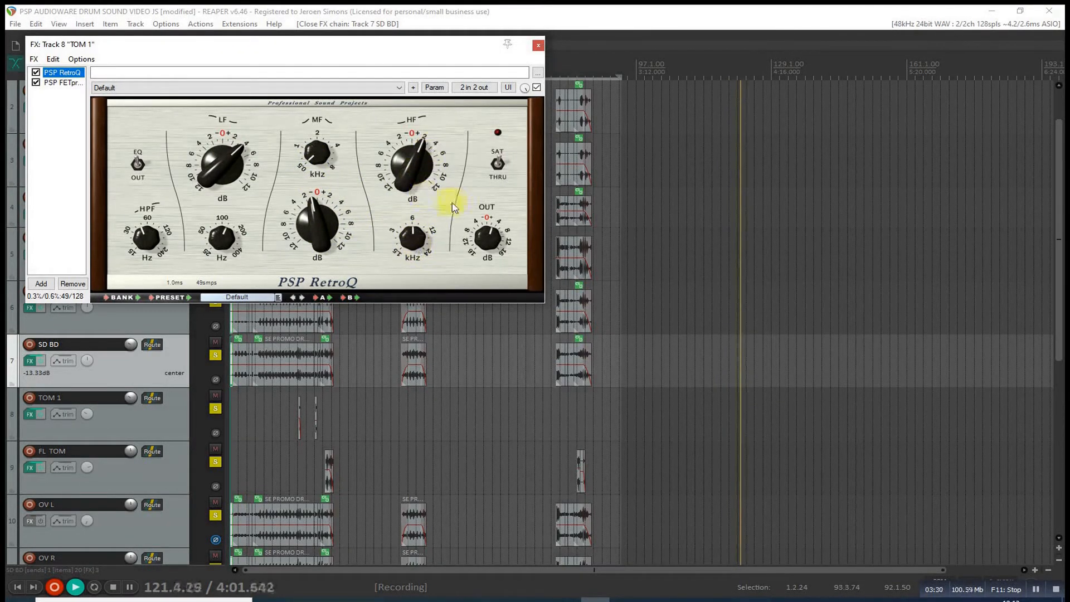
click(62, 83)
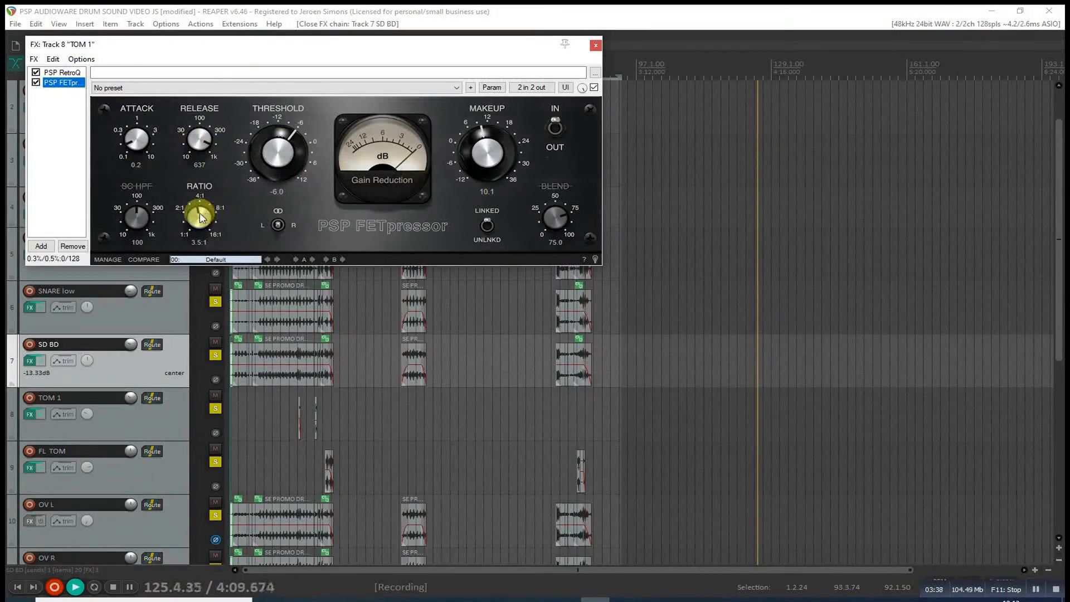
click(596, 46)
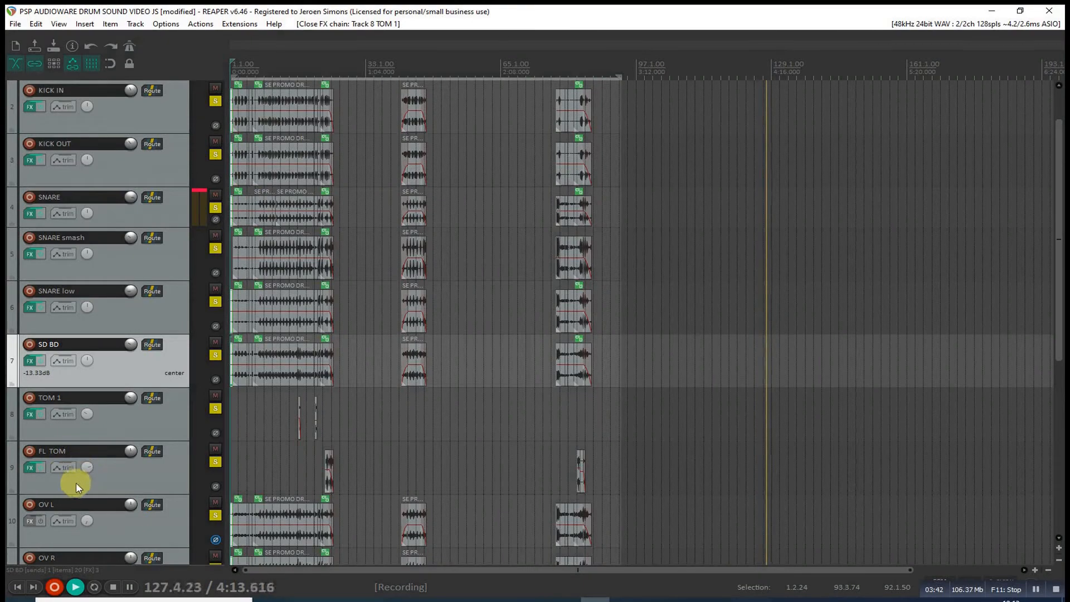
Examine the PSP RetroQ and PSP FETpressor settings on the FL TOM track, and close its effects chain.
click(35, 471)
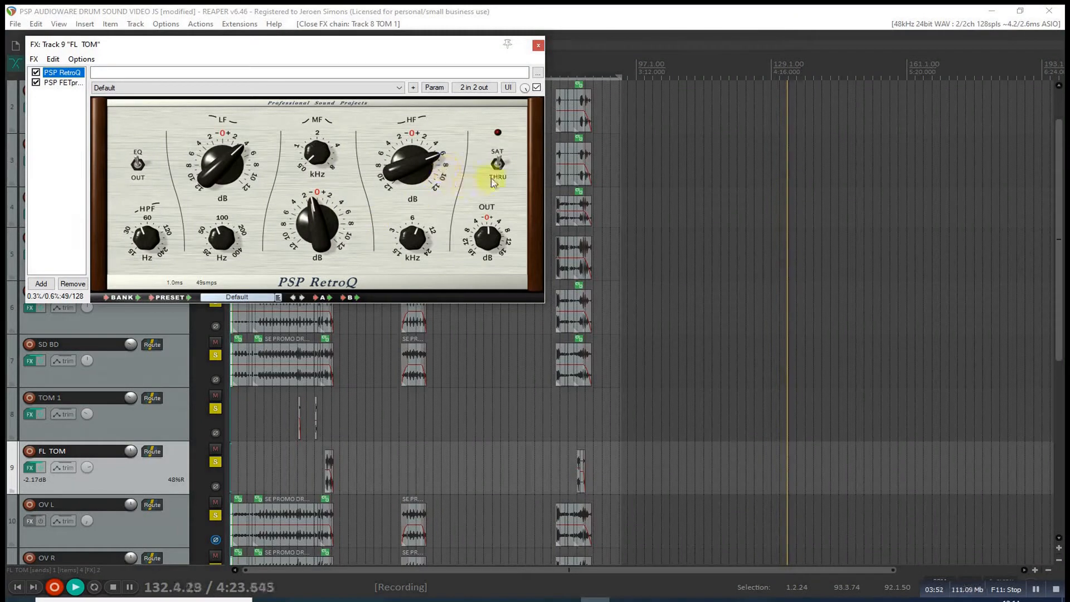
click(61, 83)
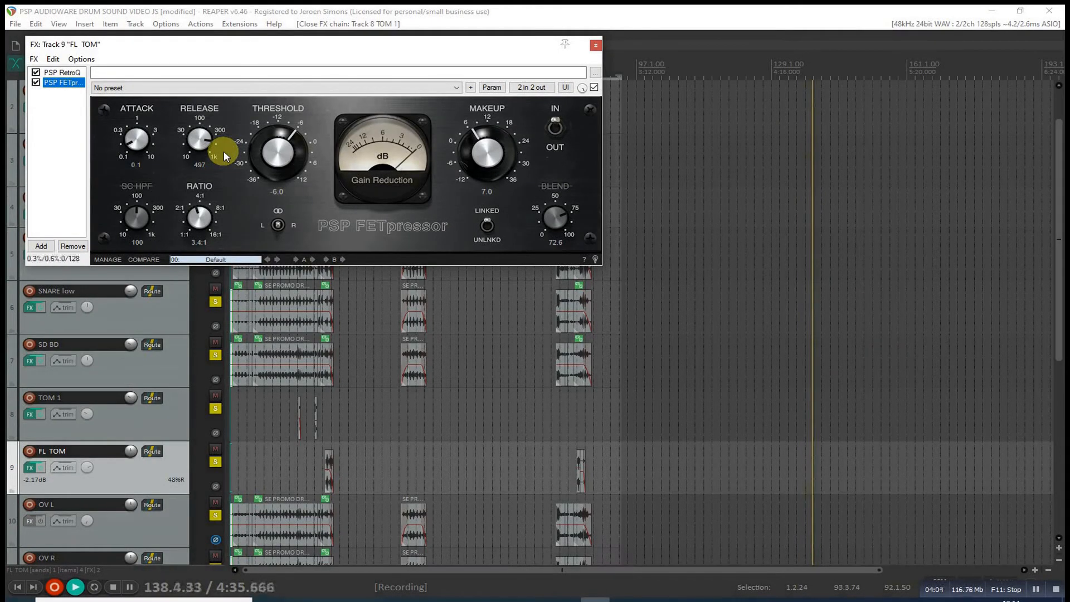
click(596, 45)
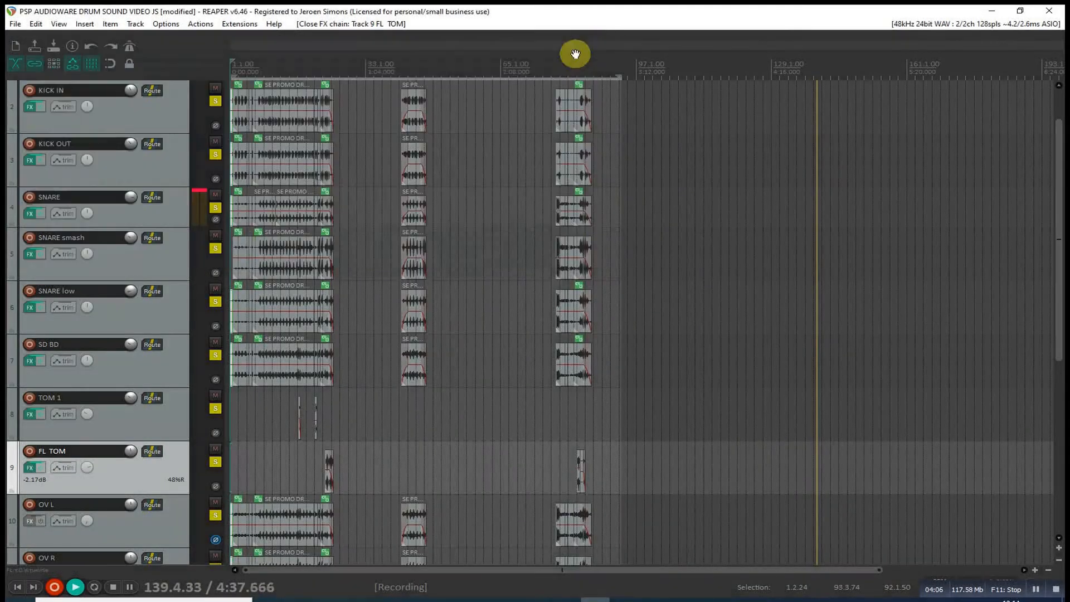
Examine the PSP InfiniStrip and PSP 2445 reverb settings on the OV TOT track, and close its effects chain.
scroll(86, 379, down, 1)
scroll(103, 452, down, 1)
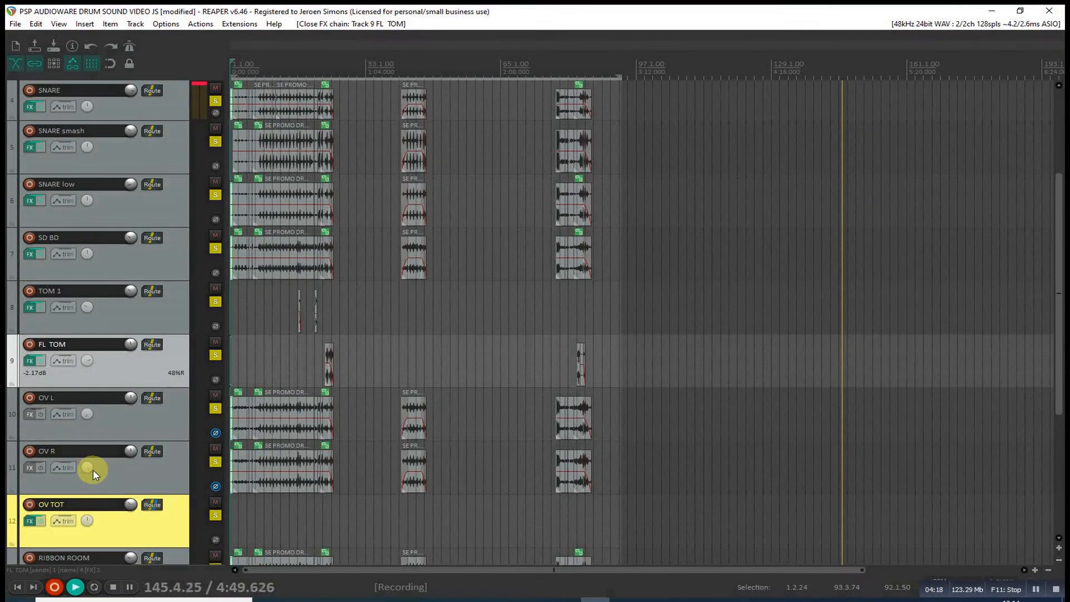
mouse_move(93, 474)
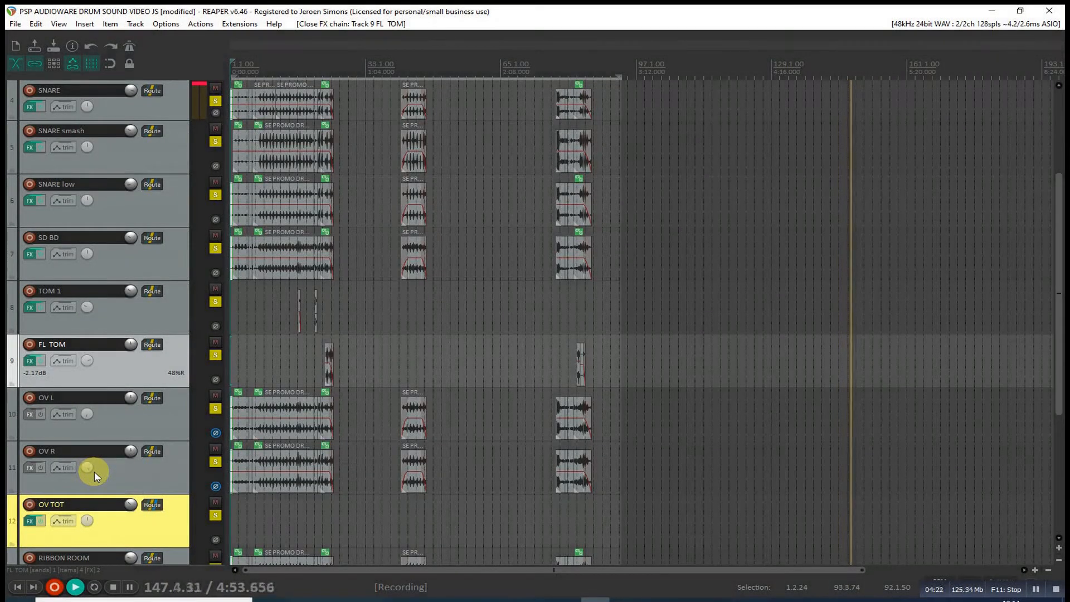
click(31, 520)
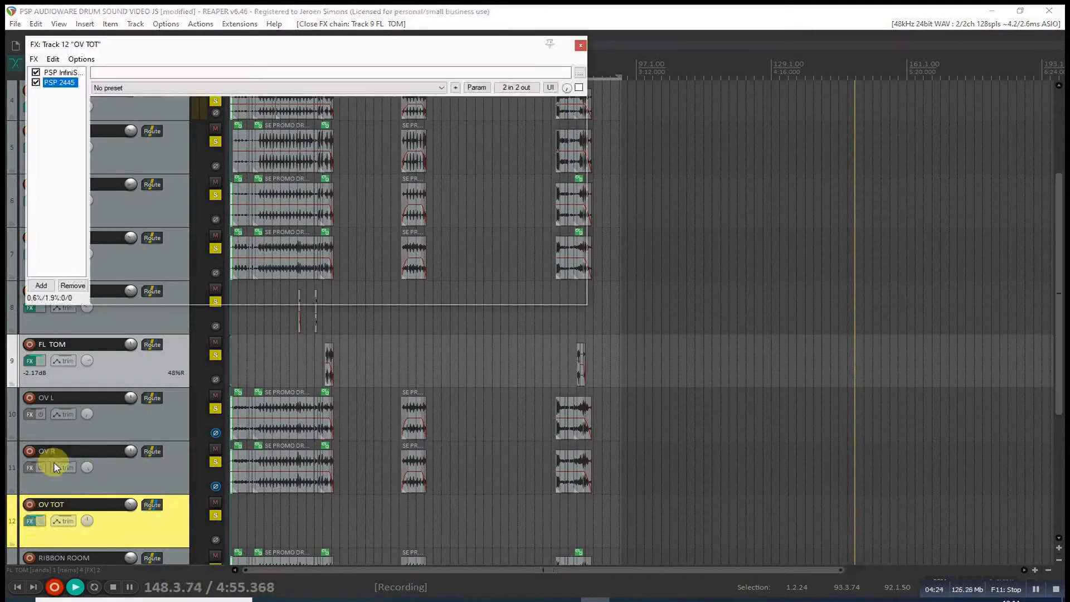
click(61, 73)
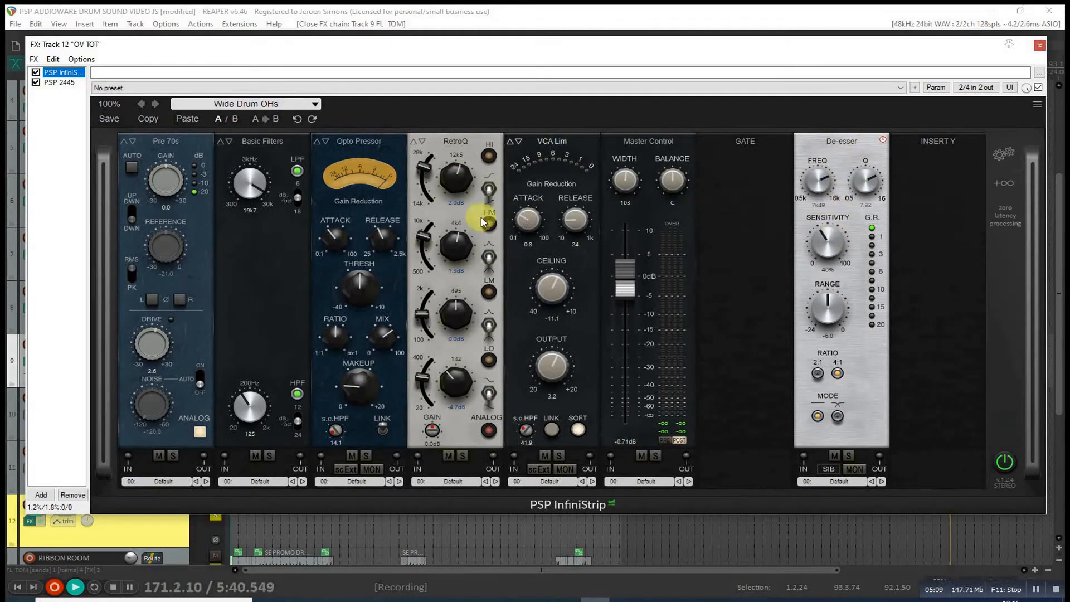
click(59, 83)
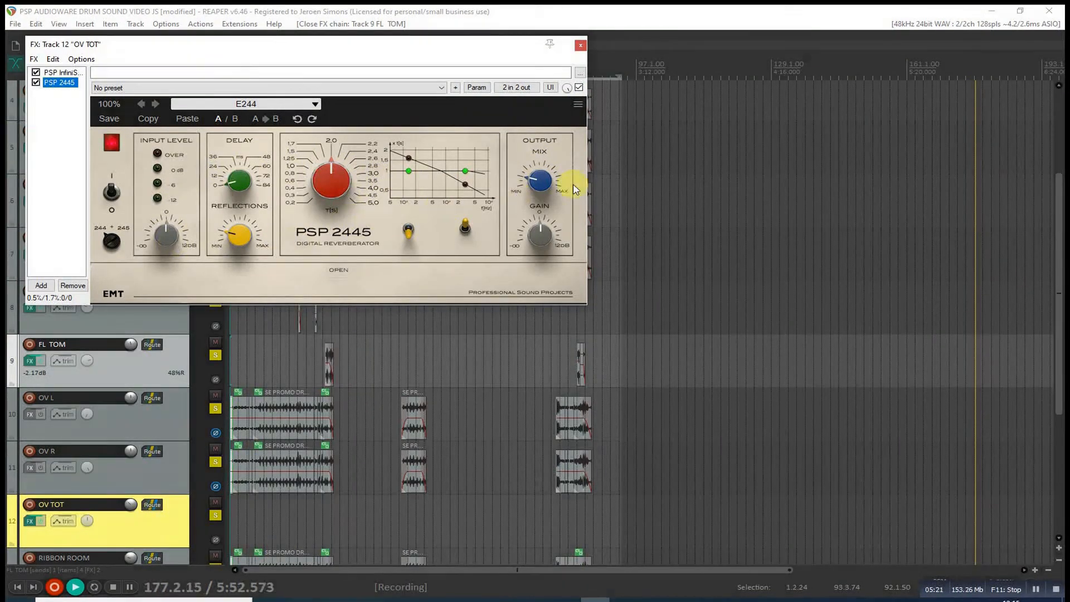
click(580, 45)
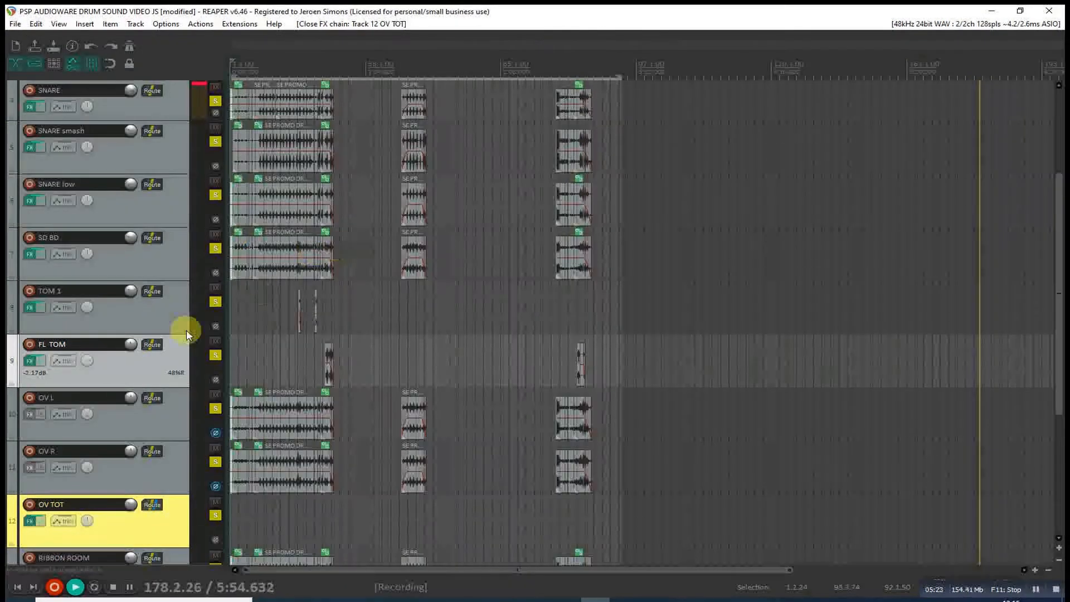
Examine the PSP InfiniStrip and PSP 2445 reverb settings on the RIBBON ROOM track, and close its effects chain.
scroll(186, 329, down, 4)
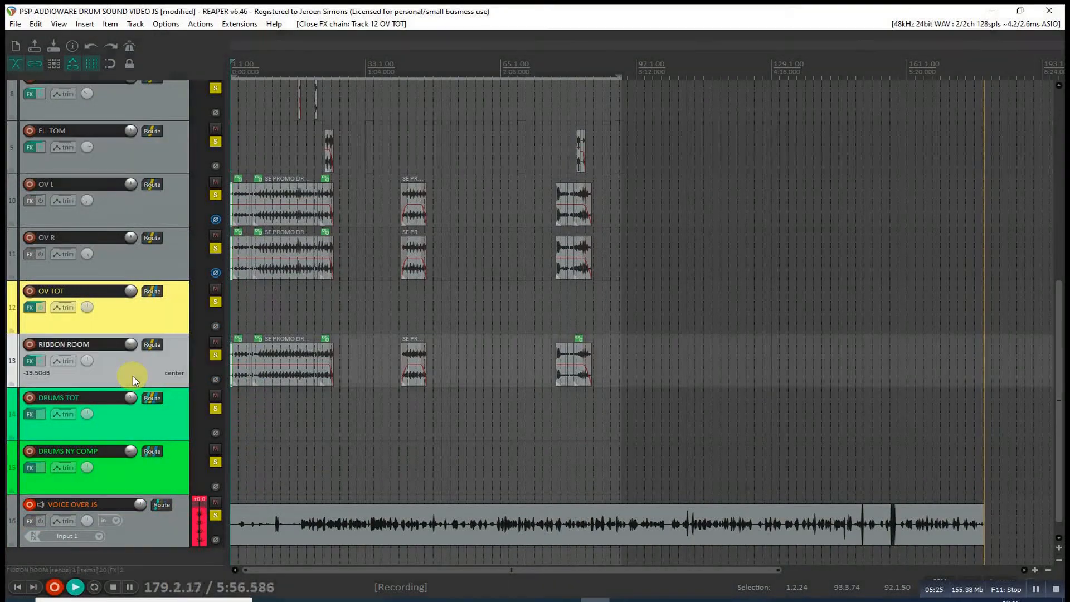
click(30, 365)
click(58, 75)
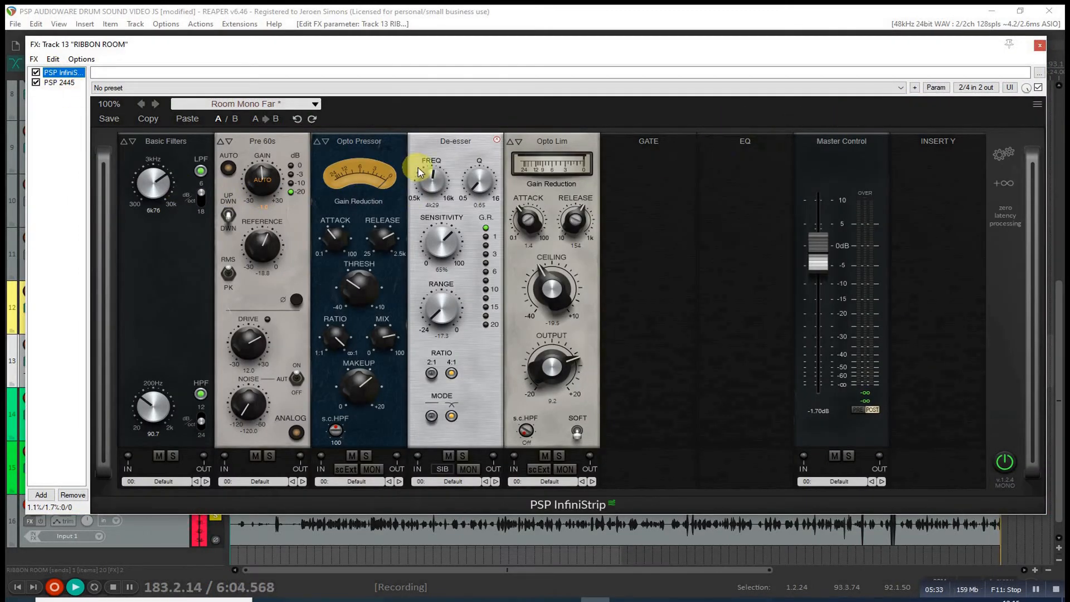
click(267, 195)
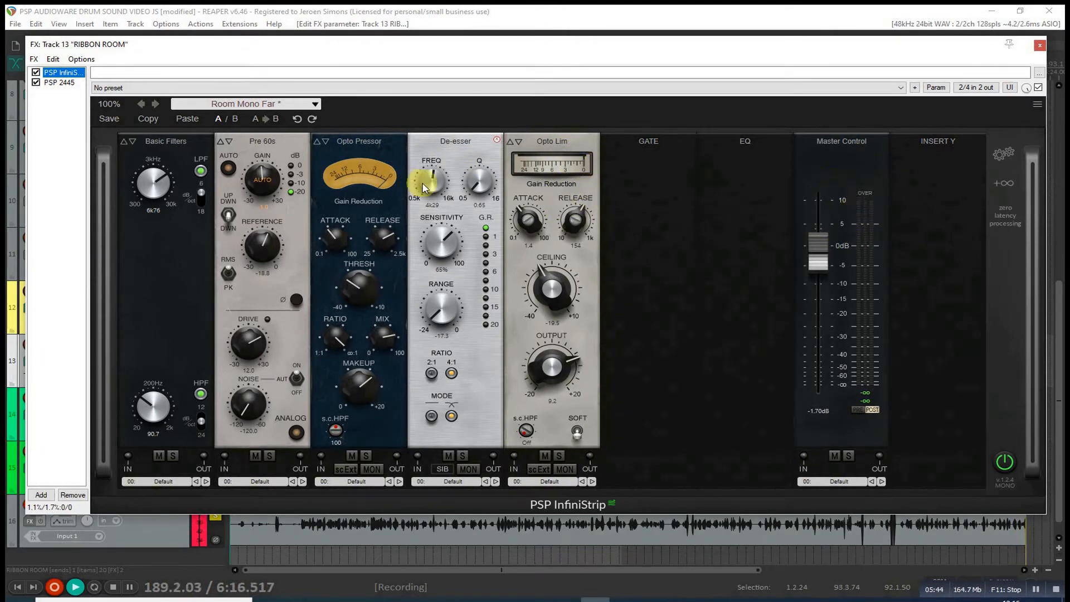
click(59, 82)
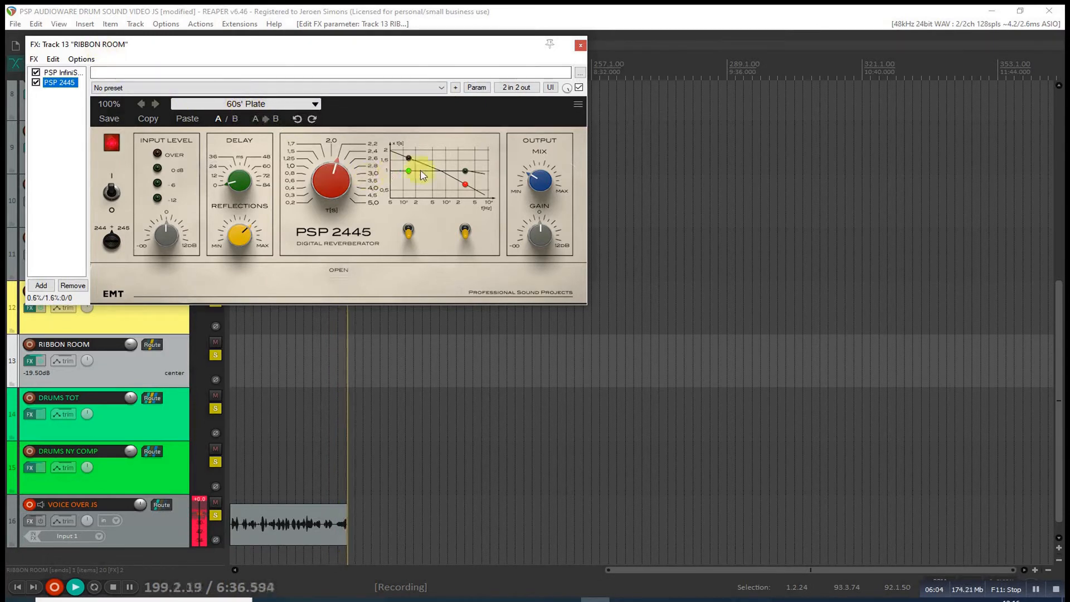
click(580, 46)
Examine the PSP Saturator, PSP preQursor2, PSP 2445 and PSP Xenon settings on the DRUMS TOT track, and close its effects chain.
scroll(72, 309, down, 1)
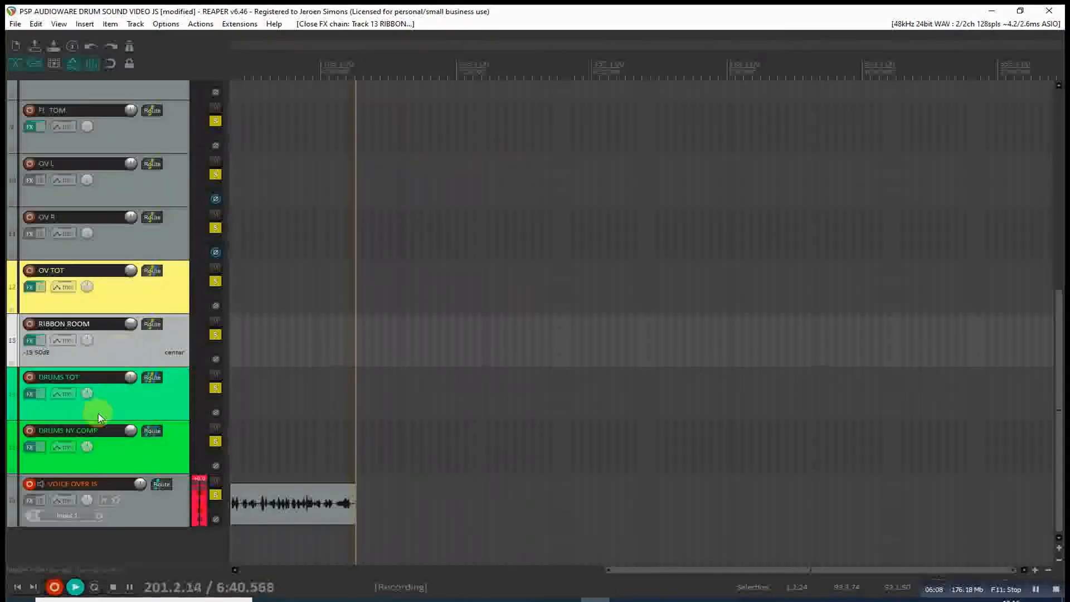
click(29, 396)
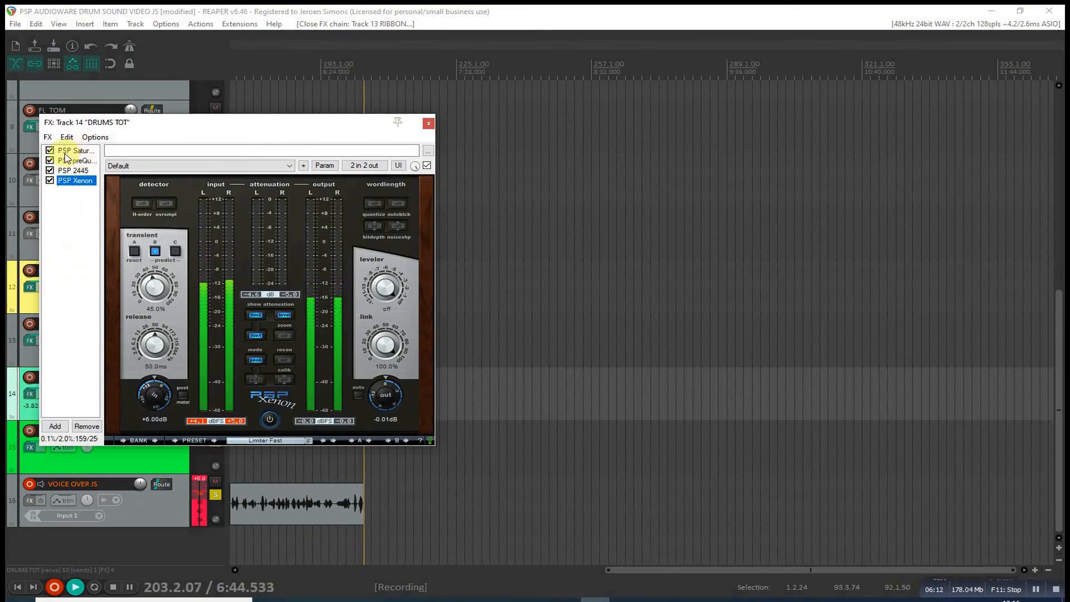
click(71, 155)
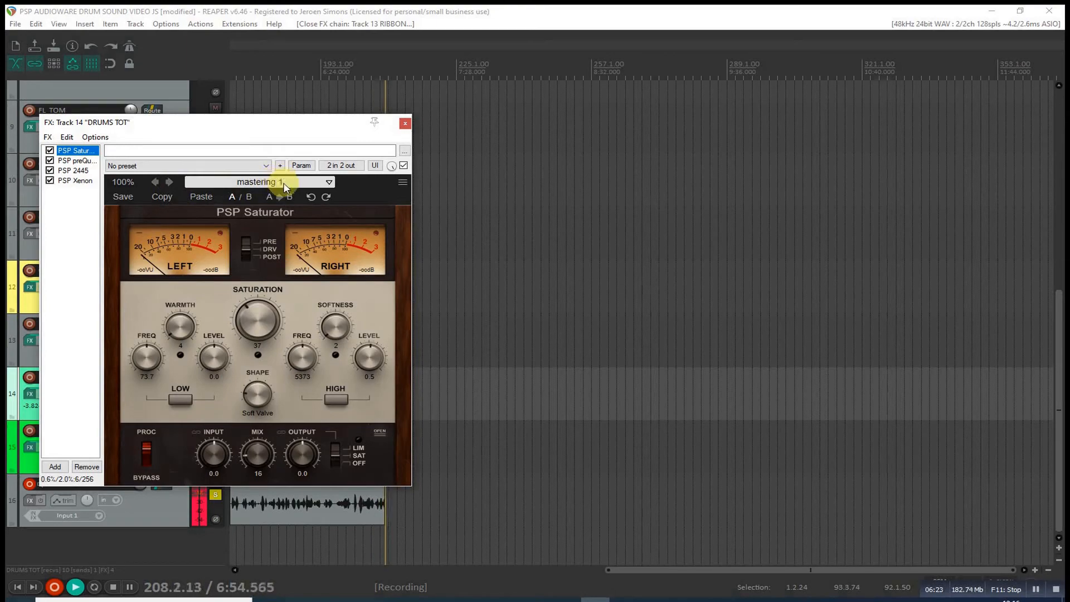
click(75, 160)
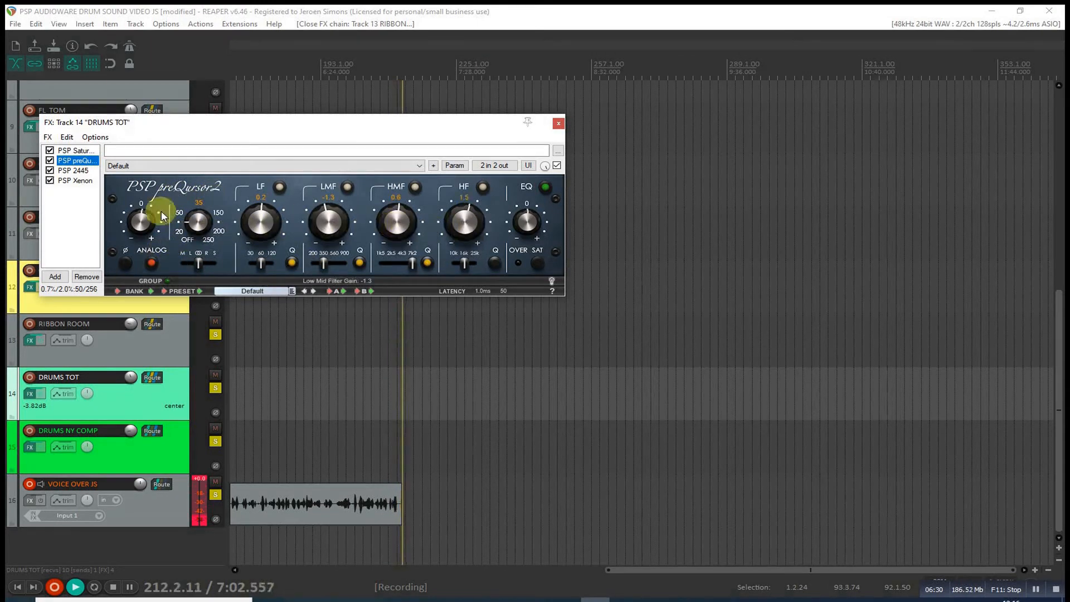
click(73, 171)
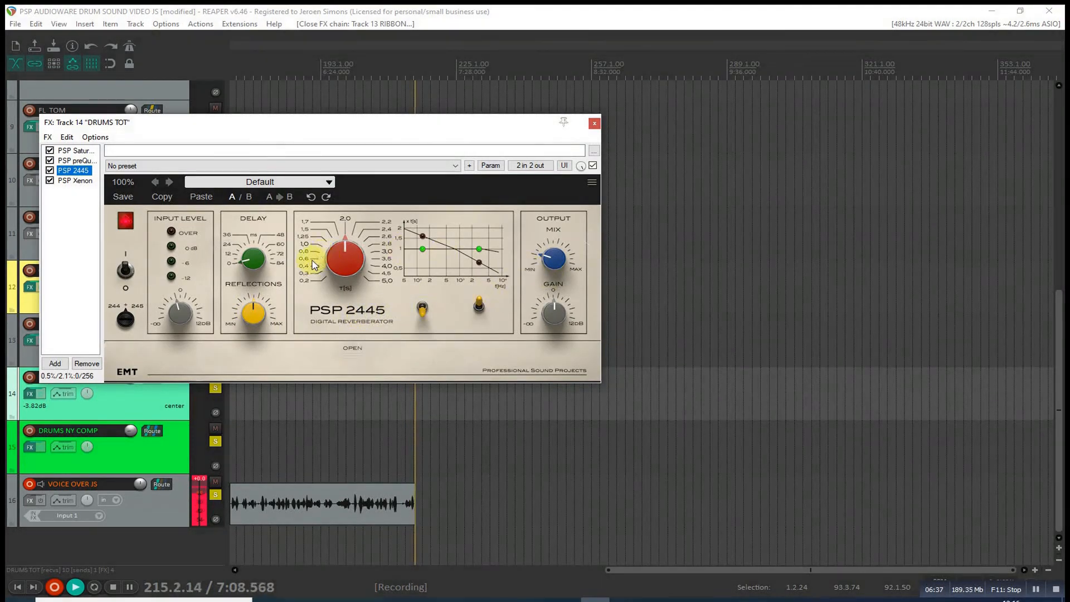
click(72, 182)
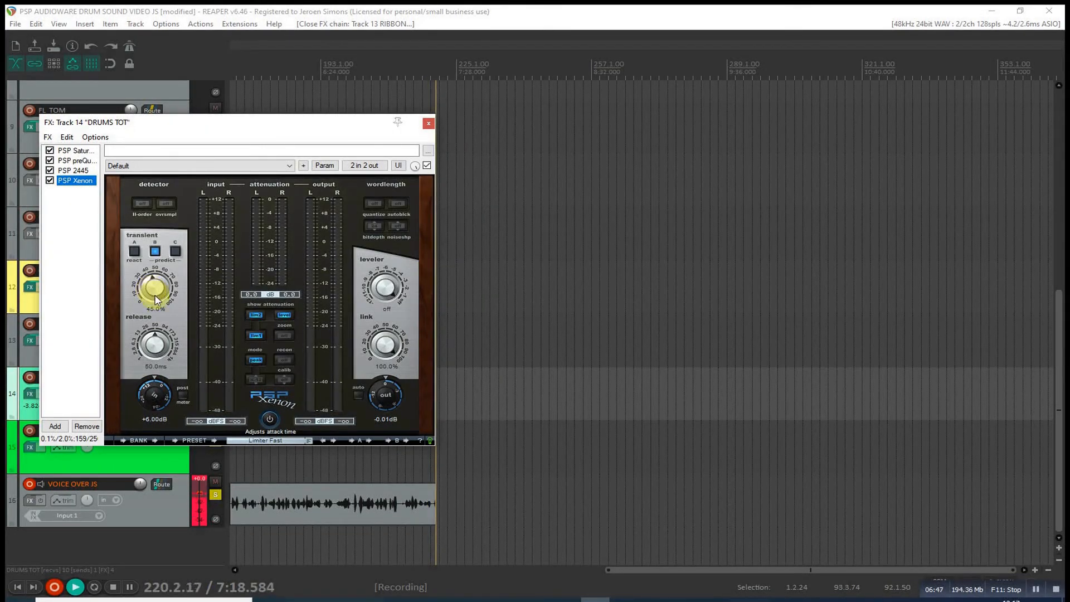
click(429, 124)
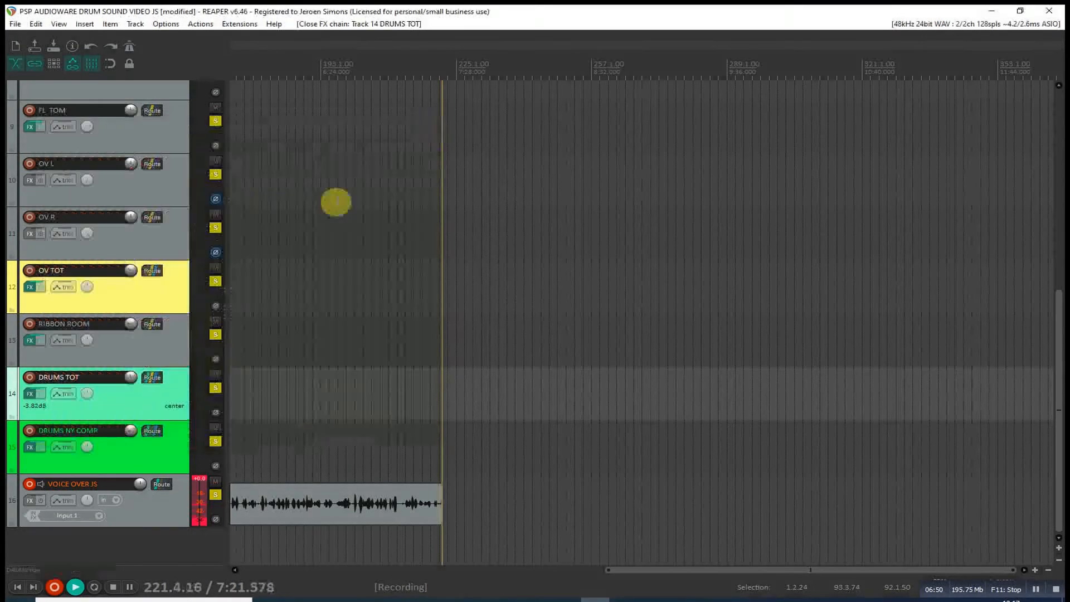
Examine the PSP FETpressor and PSP oldTimer settings on the DRUMS NY COMP track, and close its effects chain.
click(31, 451)
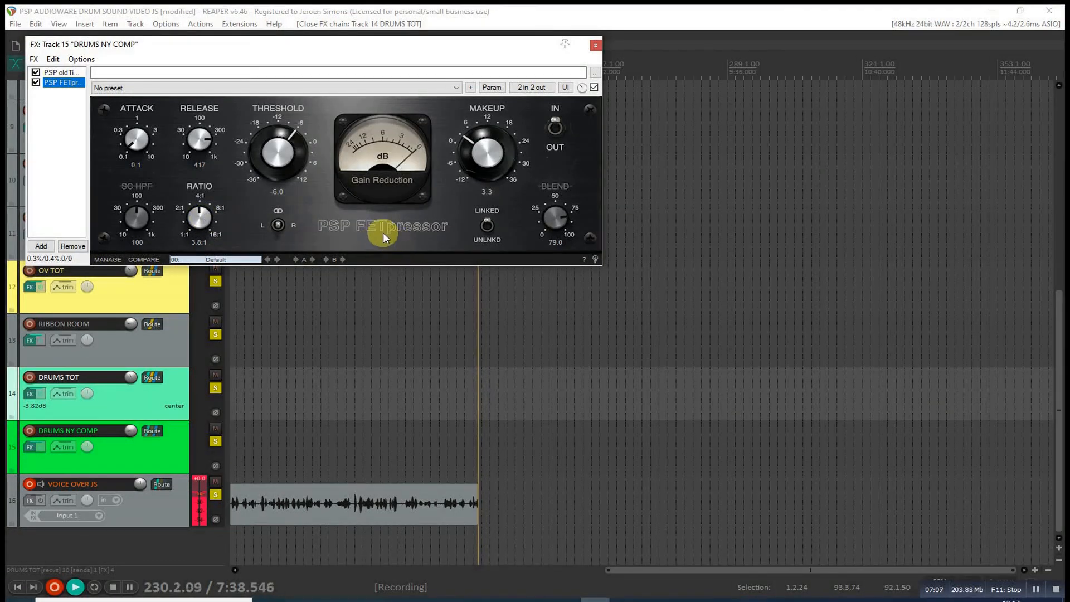
click(62, 73)
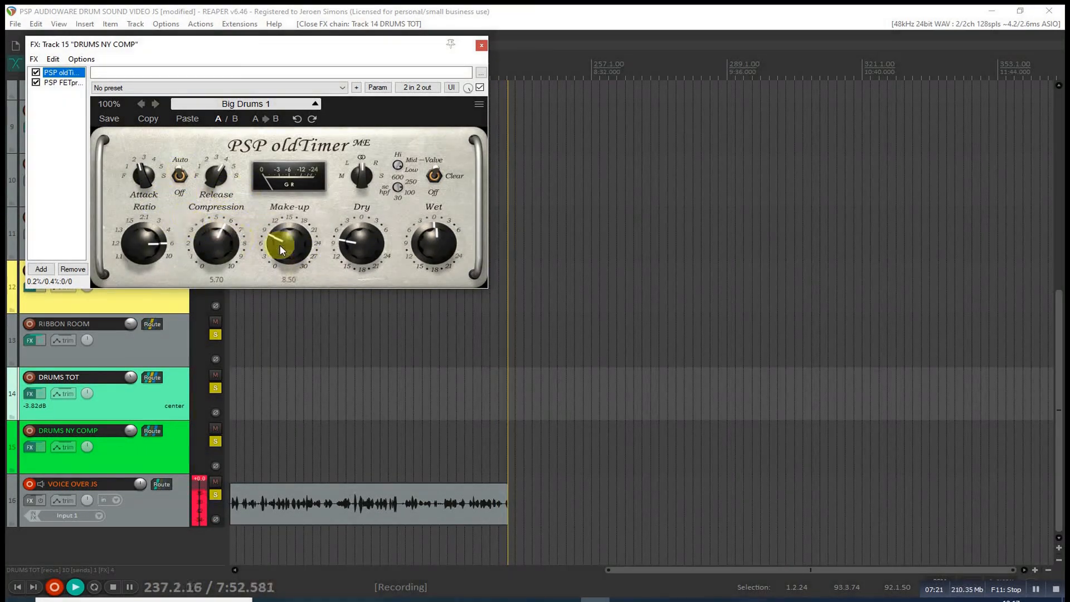
click(482, 45)
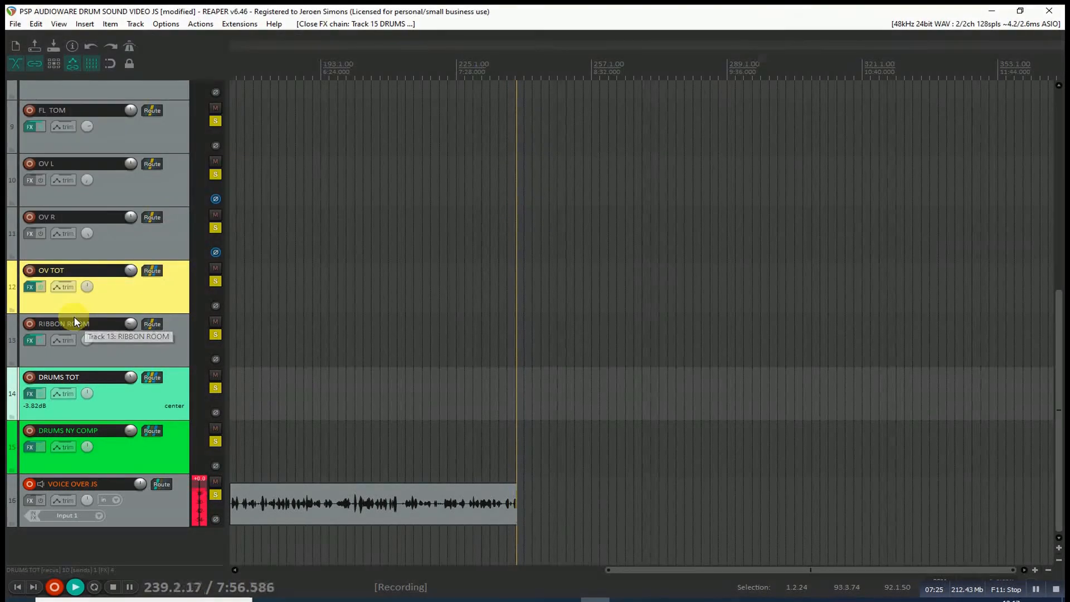